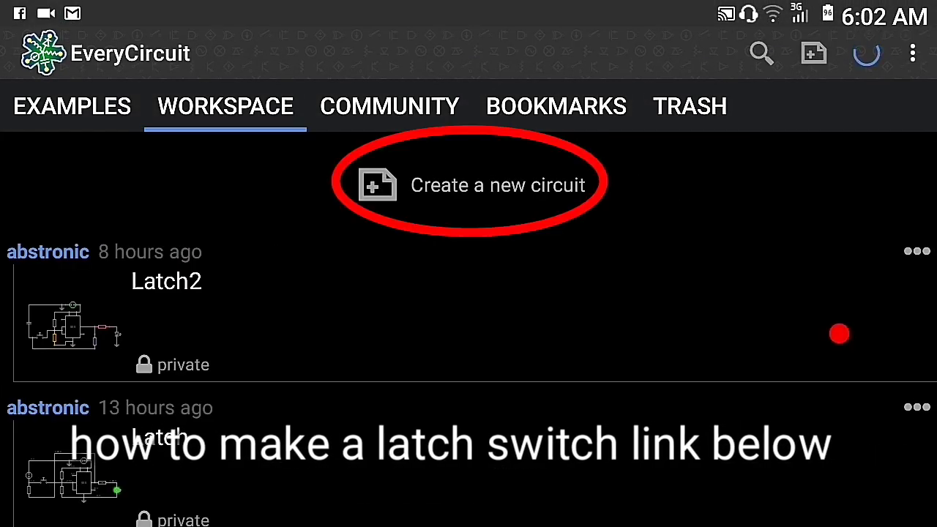
Create a new circuit from the Workspace, giving a blank canvas with only a ground symbol
{"action": "left_click", "coordinate": [483, 184]}
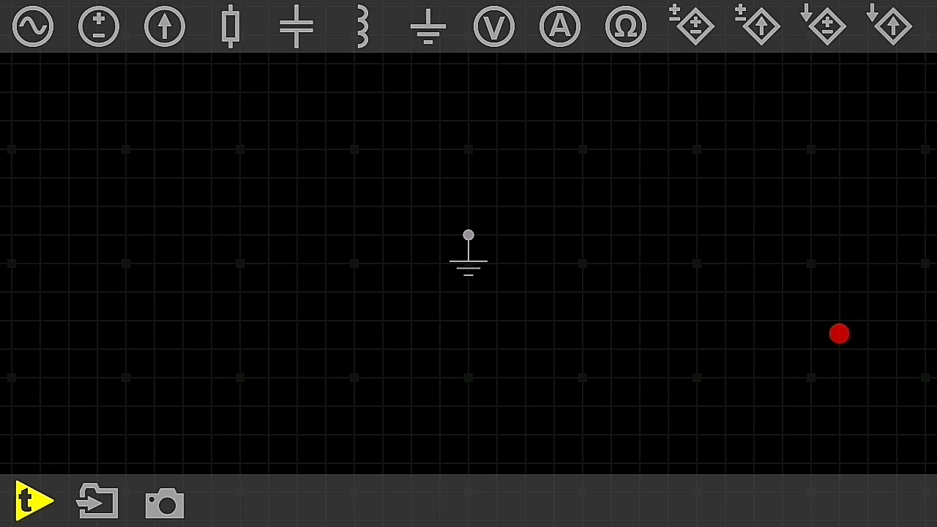
Place a 555 timer chip from the far end of the toolbar onto the canvas
{"action": "left_click_drag", "start_coordinate": [839, 21], "coordinate": [606, 10]}
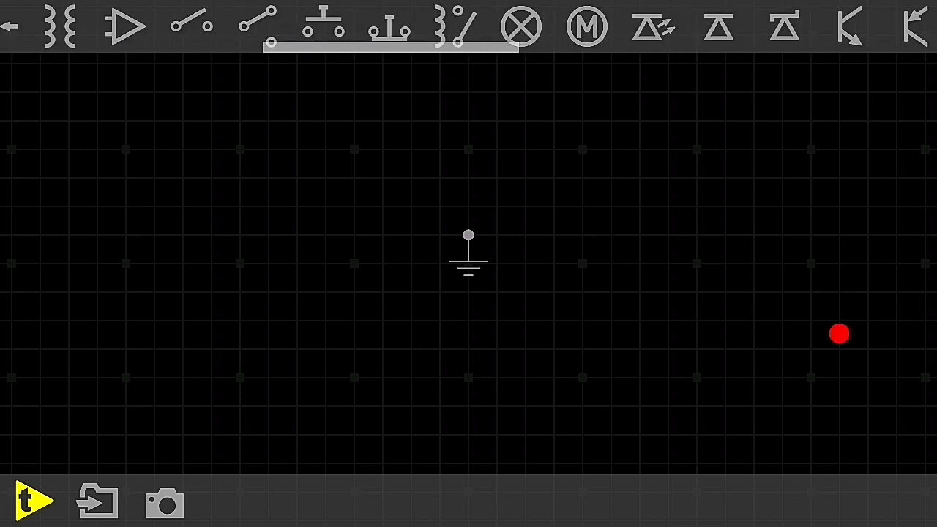
{"action": "left_click_drag", "start_coordinate": [841, 28], "coordinate": [623, 30]}
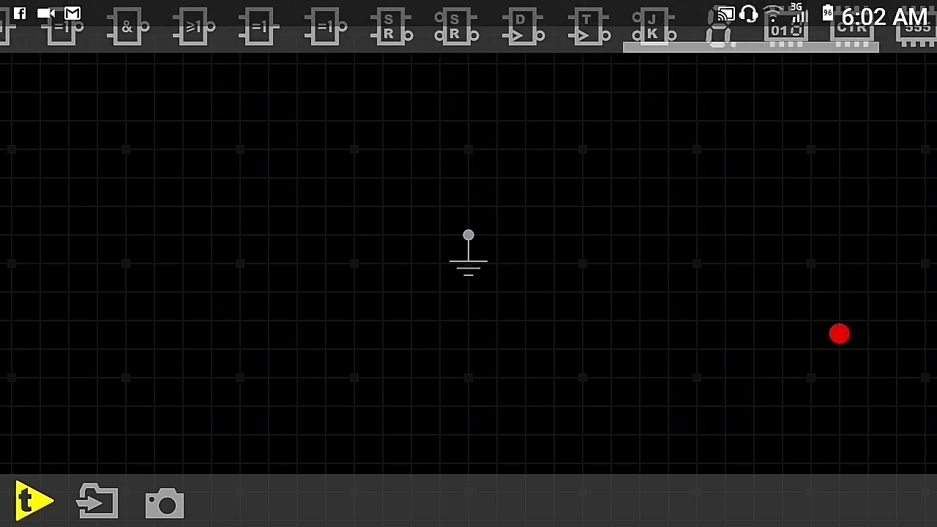
{"action": "left_click", "coordinate": [839, 333]}
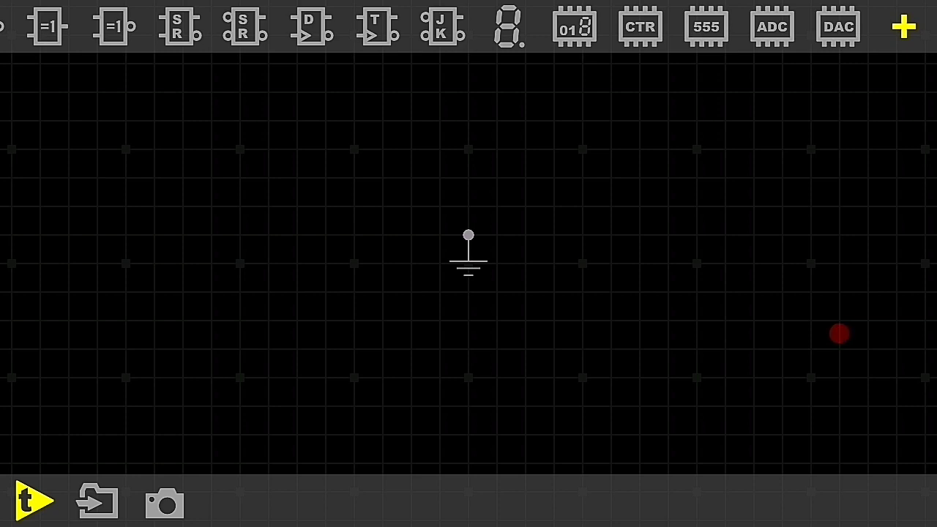
{"action": "left_click", "coordinate": [706, 27]}
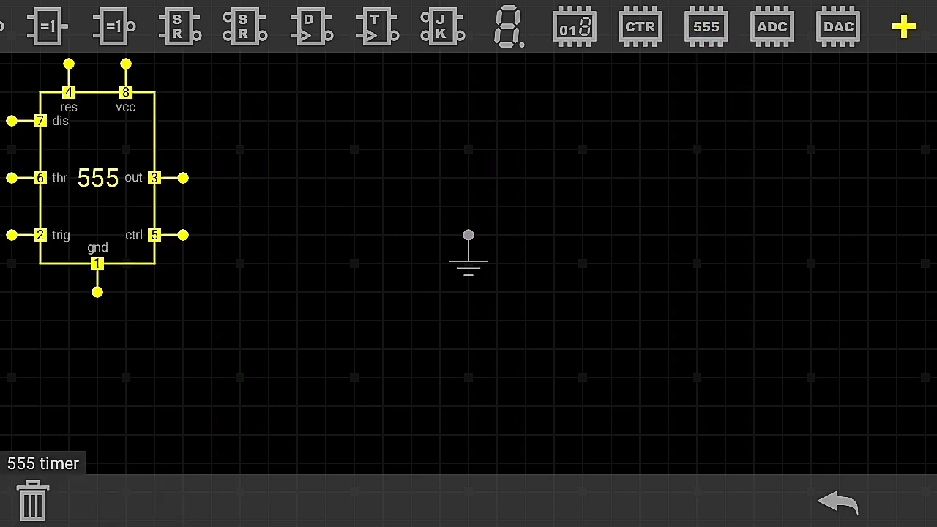
Move the 555 so its pin 1 (gnd) lands on the ground node, then recentre the view
{"action": "left_click", "coordinate": [839, 333]}
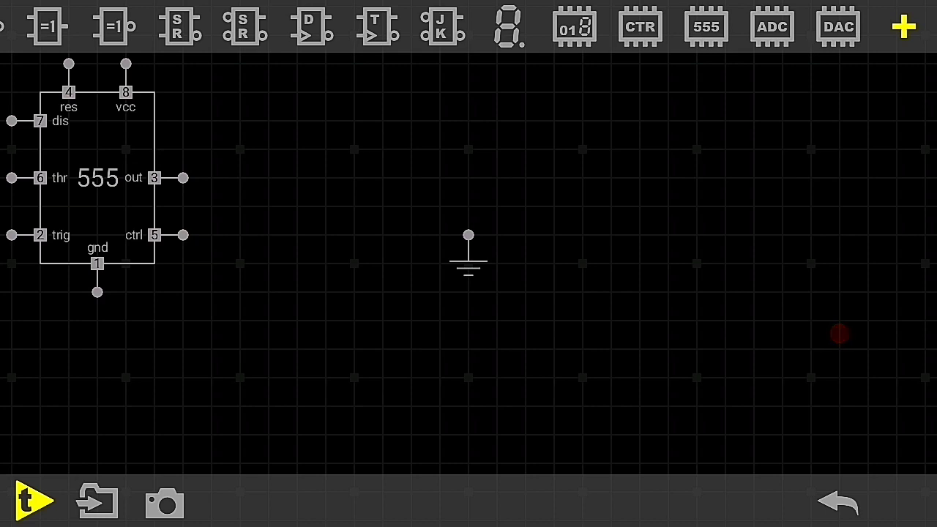
{"action": "left_click", "coordinate": [839, 334]}
{"action": "left_click", "coordinate": [129, 179]}
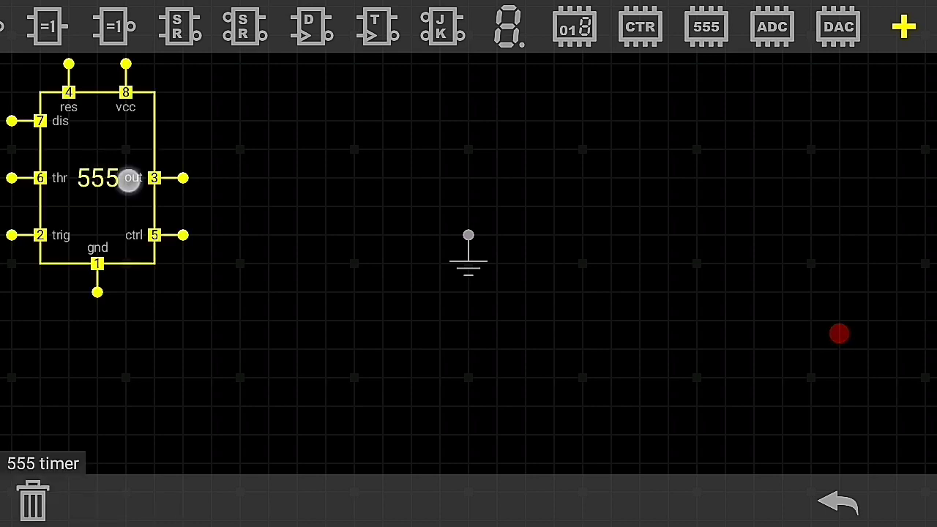
{"action": "mouse_move", "coordinate": [129, 179]}
{"action": "left_mouse_down"}
{"action": "mouse_move", "coordinate": [423, 116]}
{"action": "mouse_move", "coordinate": [502, 110]}
{"action": "left_mouse_up"}
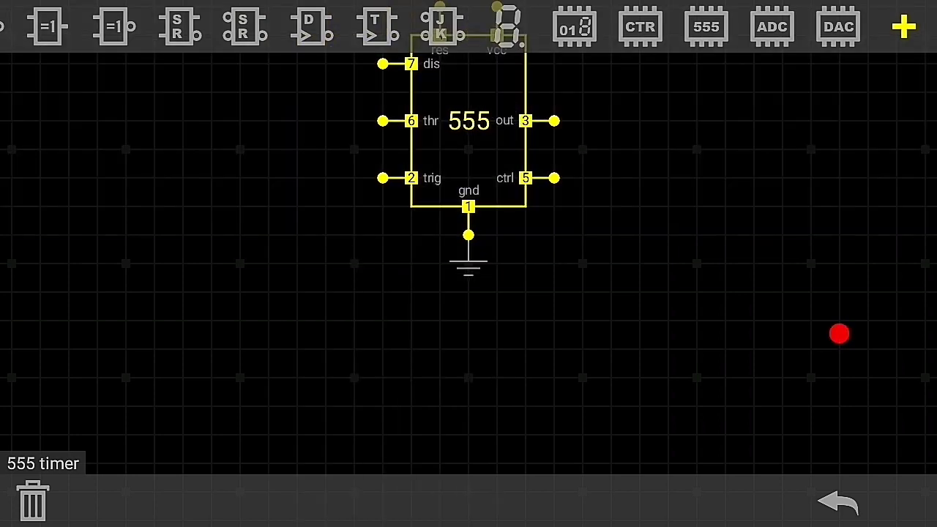
{"action": "left_click_drag", "start_coordinate": [554, 259], "coordinate": [521, 330]}
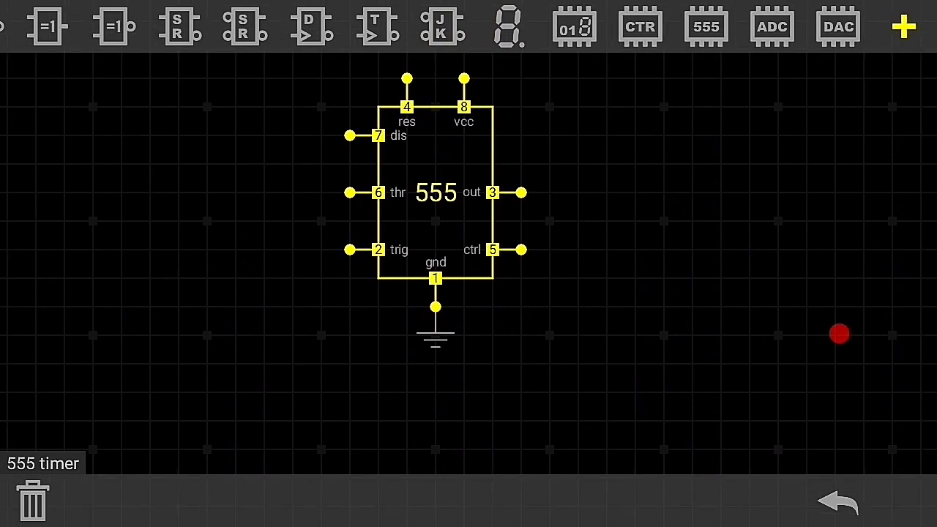
{"action": "left_click", "coordinate": [839, 334]}
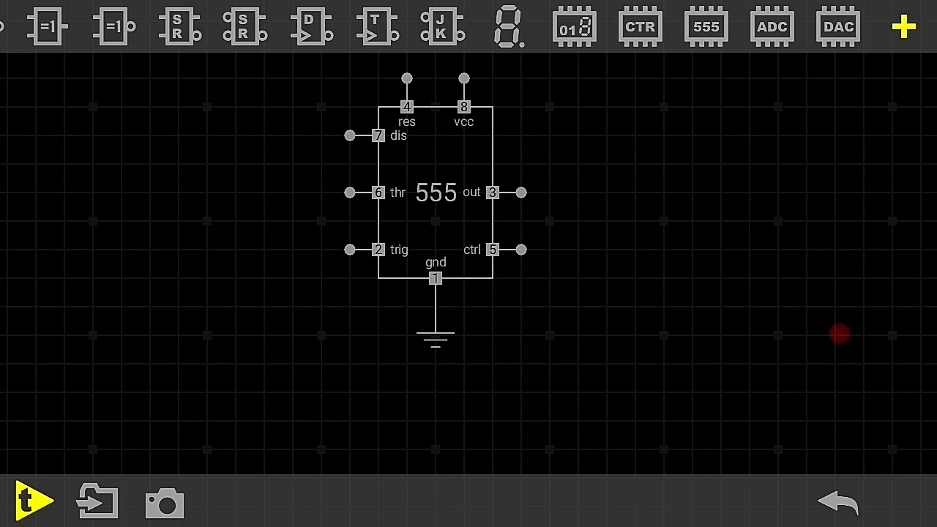
{"action": "left_click_drag", "start_coordinate": [625, 170], "coordinate": [615, 224]}
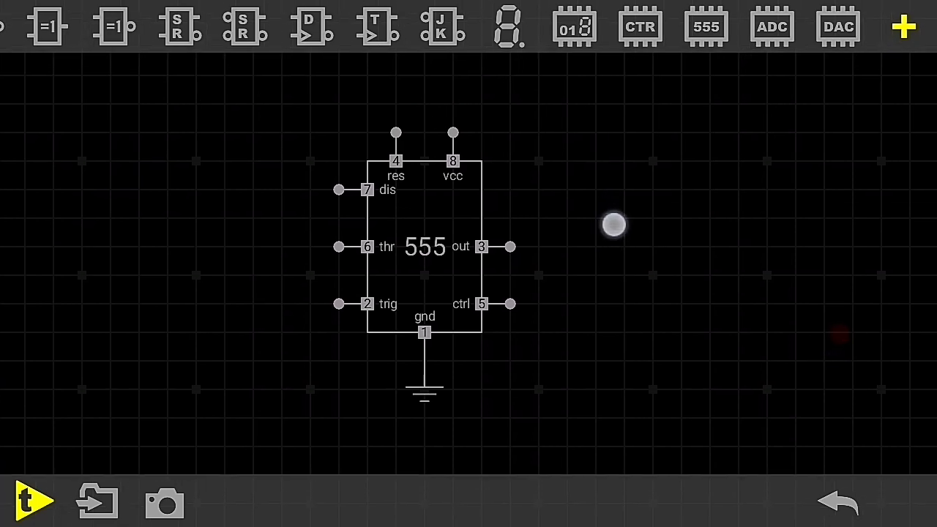
Zoom in and wire the 555's res pin to its vcc pin
{"action": "left_click", "coordinate": [839, 334]}
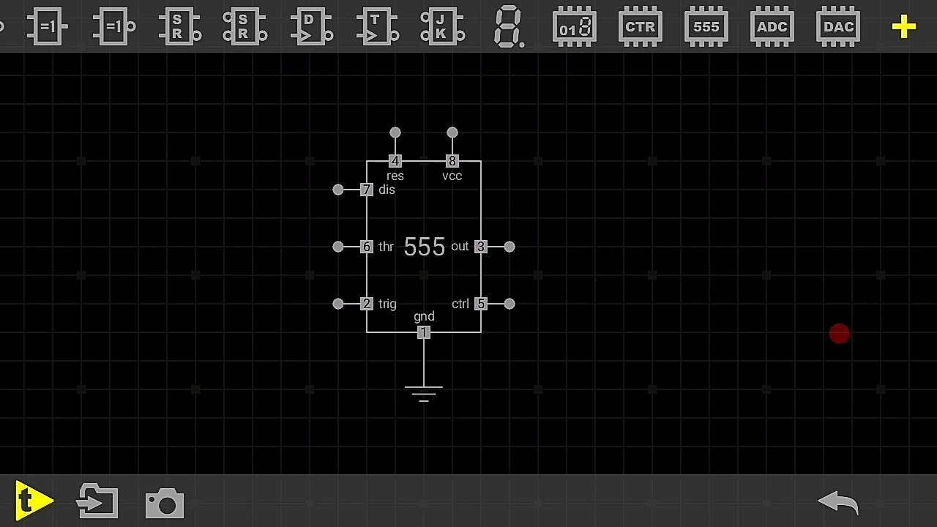
{"action": "scroll", "coordinate": [637, 246], "scroll_direction": "up", "scroll_amount": 5}
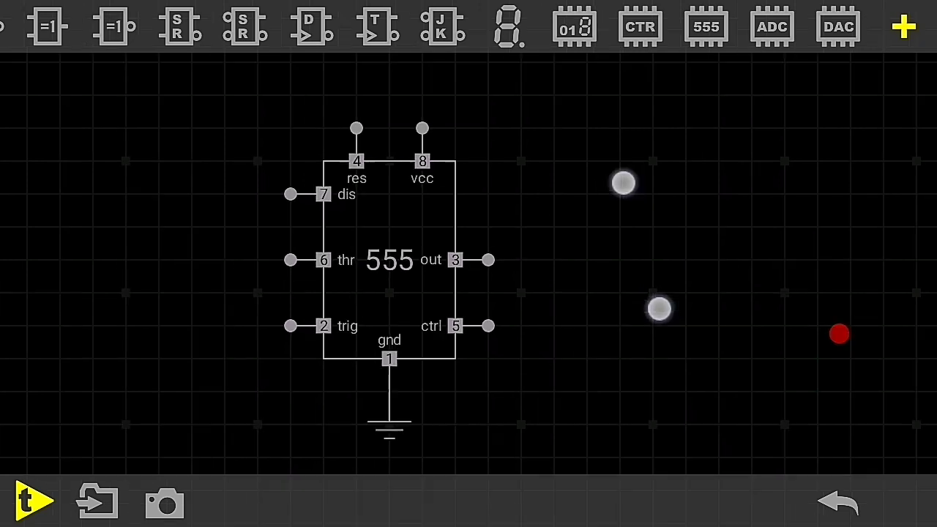
{"action": "mouse_move", "coordinate": [461, 228]}
{"action": "left_mouse_down"}
{"action": "mouse_move", "coordinate": [743, 297]}
{"action": "mouse_move", "coordinate": [766, 286]}
{"action": "left_mouse_up"}
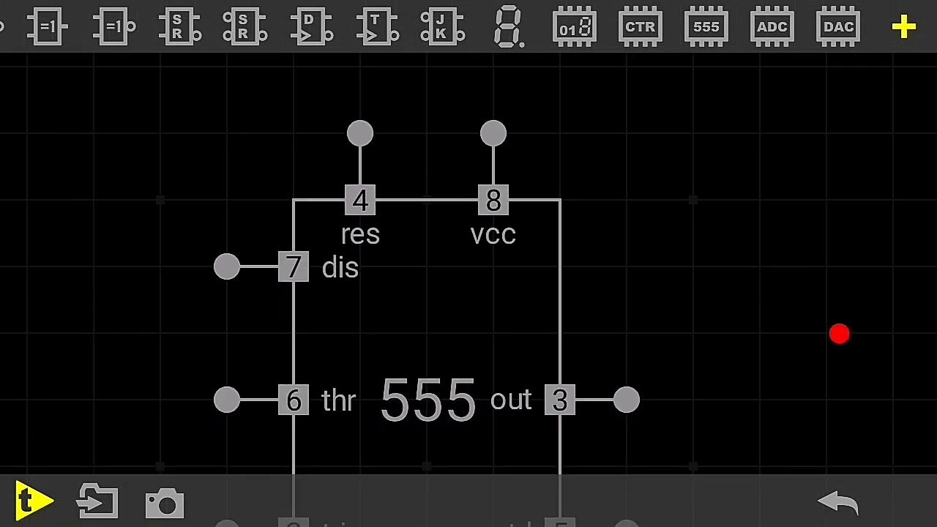
{"action": "left_click", "coordinate": [359, 133]}
{"action": "left_click", "coordinate": [493, 134]}
Wire the 555's trig pin to its thr pin, then zoom back out
{"action": "left_click_drag", "start_coordinate": [694, 378], "coordinate": [770, 176]}
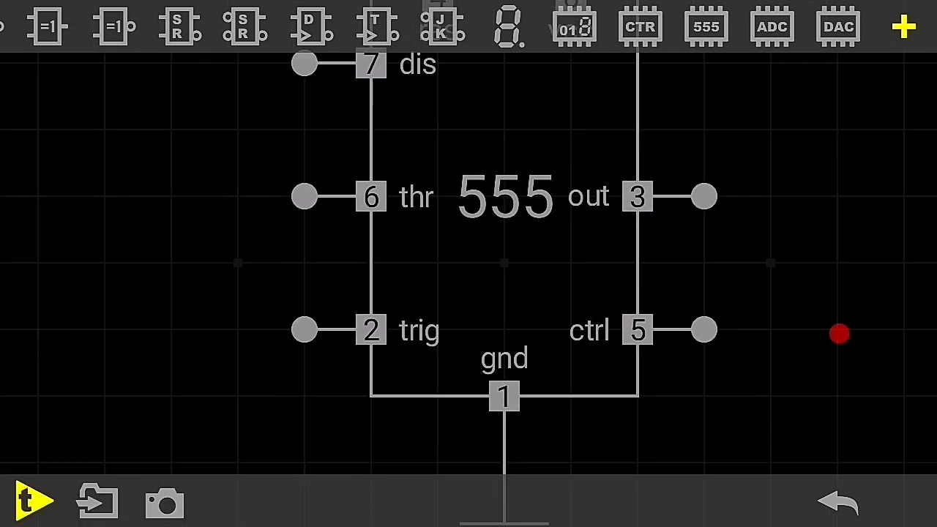
{"action": "left_click", "coordinate": [305, 329]}
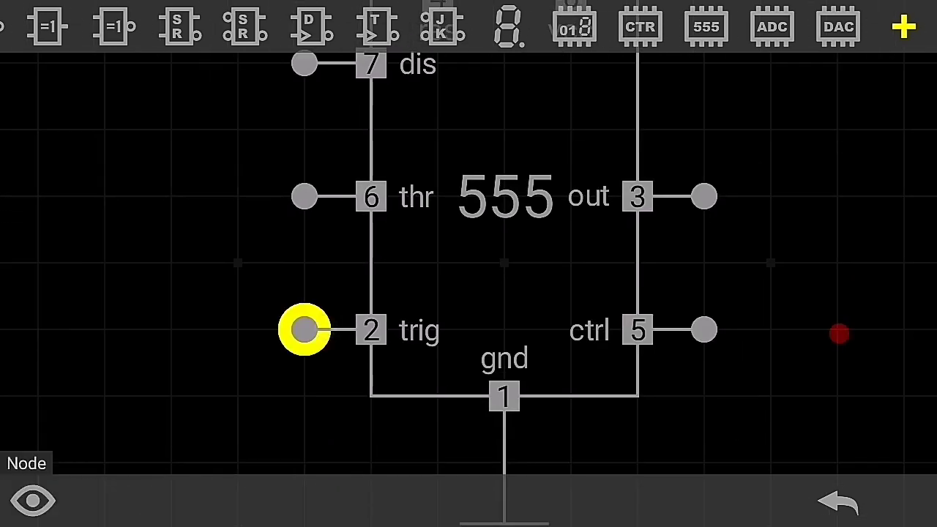
{"action": "left_click", "coordinate": [305, 196]}
{"action": "scroll", "coordinate": [767, 236], "scroll_direction": "down", "scroll_amount": 5}
{"action": "left_click_drag", "start_coordinate": [510, 299], "coordinate": [322, 348]}
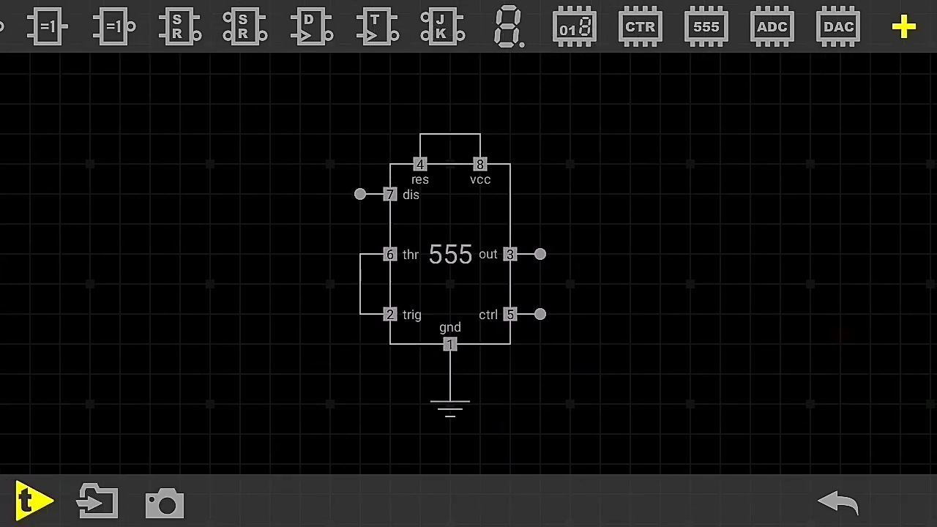
{"action": "scroll", "coordinate": [622, 247], "scroll_direction": "down", "scroll_amount": 2}
{"action": "mouse_move", "coordinate": [726, 279]}
{"action": "left_mouse_down"}
{"action": "mouse_move", "coordinate": [666, 263]}
{"action": "mouse_move", "coordinate": [682, 284]}
{"action": "left_mouse_up"}
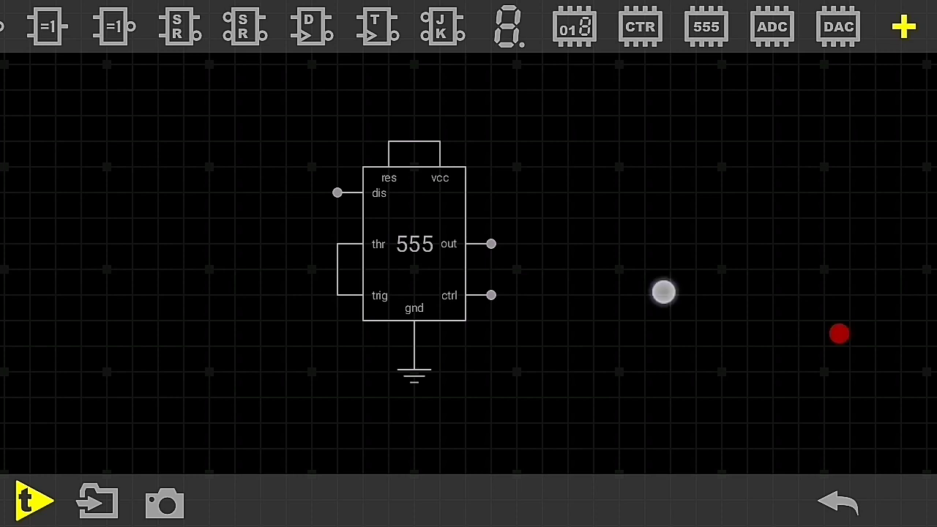
{"action": "scroll", "coordinate": [637, 249], "scroll_direction": "up", "scroll_amount": 3}
{"action": "scroll", "coordinate": [618, 269], "scroll_direction": "up", "scroll_amount": 1}
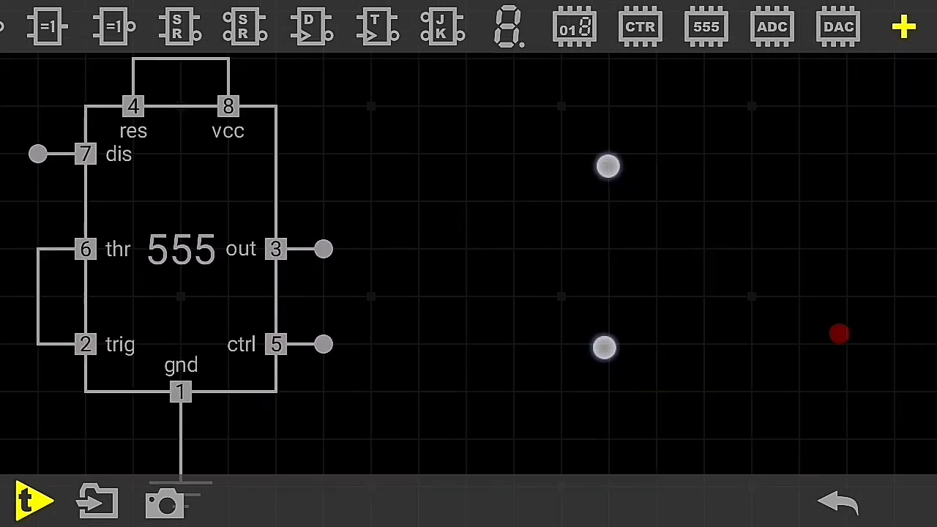
{"action": "scroll", "coordinate": [603, 242], "scroll_direction": "down", "scroll_amount": 3}
{"action": "scroll", "coordinate": [603, 226], "scroll_direction": "down", "scroll_amount": 3}
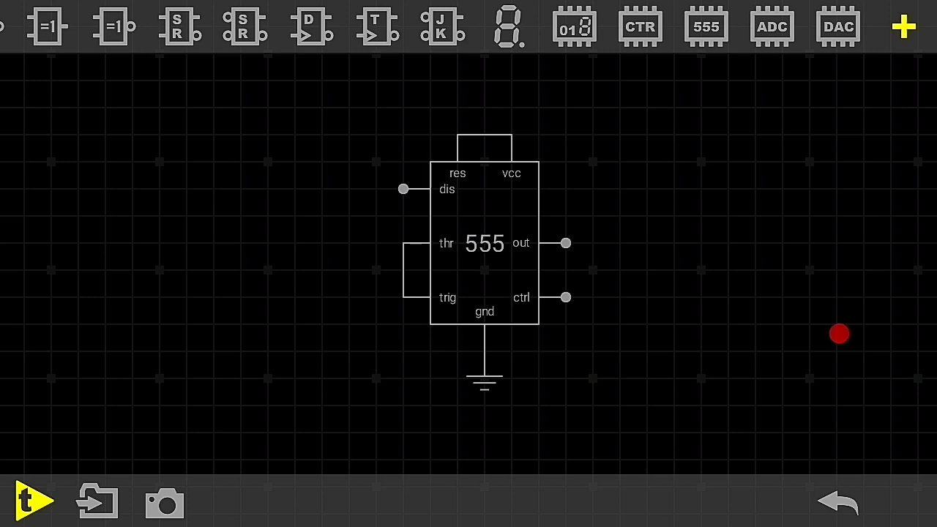
Add two 1 kΩ resistors and move the second one left of the 555
{"action": "left_click_drag", "start_coordinate": [292, 27], "coordinate": [659, 27]}
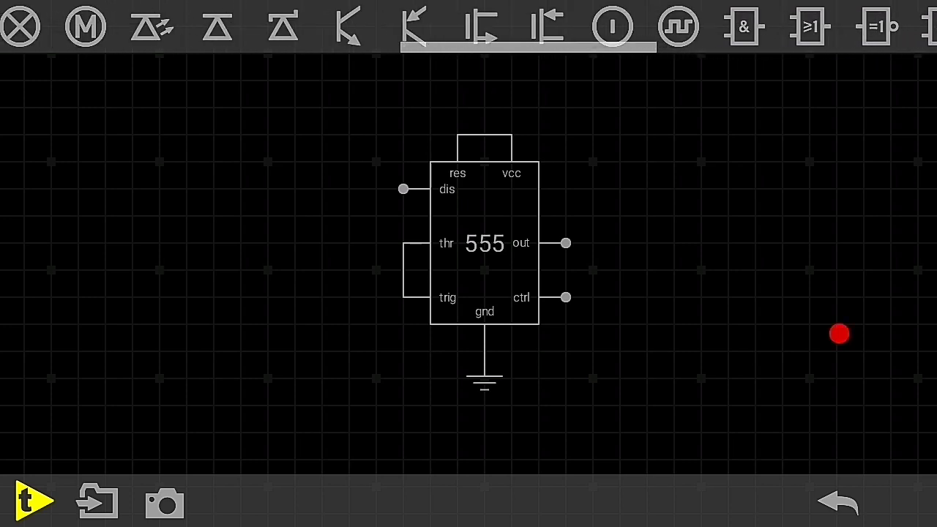
{"action": "left_click_drag", "start_coordinate": [293, 27], "coordinate": [732, 27]}
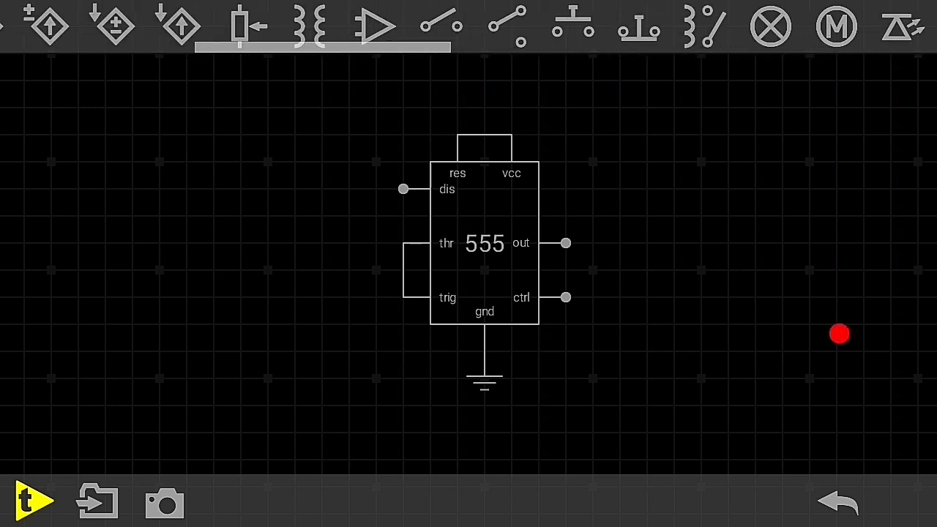
{"action": "left_click_drag", "start_coordinate": [293, 27], "coordinate": [732, 27]}
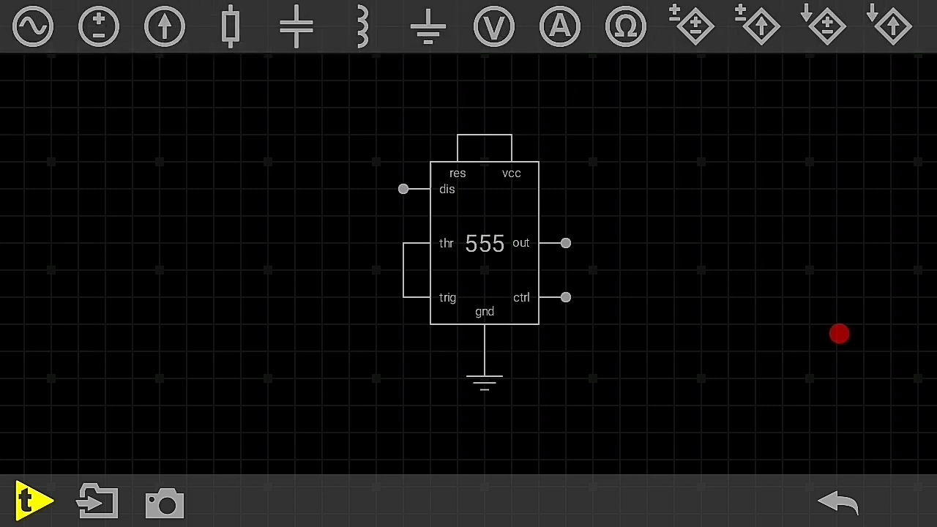
{"action": "left_click", "coordinate": [231, 28]}
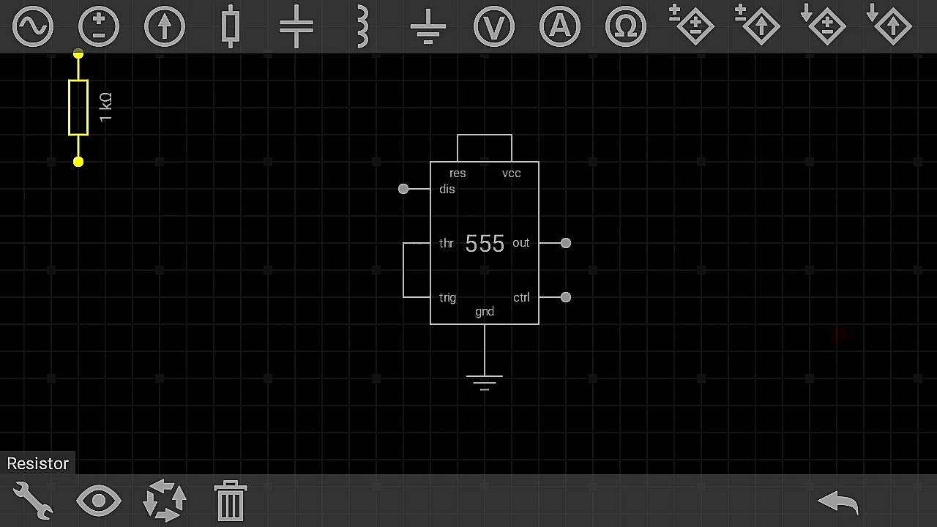
{"action": "left_click", "coordinate": [231, 27]}
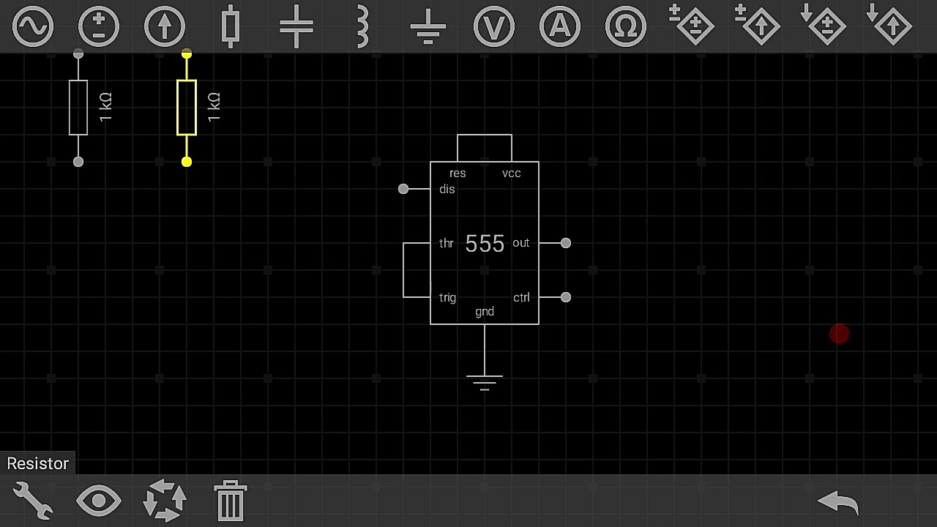
{"action": "mouse_move", "coordinate": [192, 111]}
{"action": "left_mouse_down"}
{"action": "mouse_move", "coordinate": [305, 225]}
{"action": "mouse_move", "coordinate": [322, 222]}
{"action": "mouse_move", "coordinate": [352, 243]}
{"action": "mouse_move", "coordinate": [355, 217]}
{"action": "left_mouse_up"}
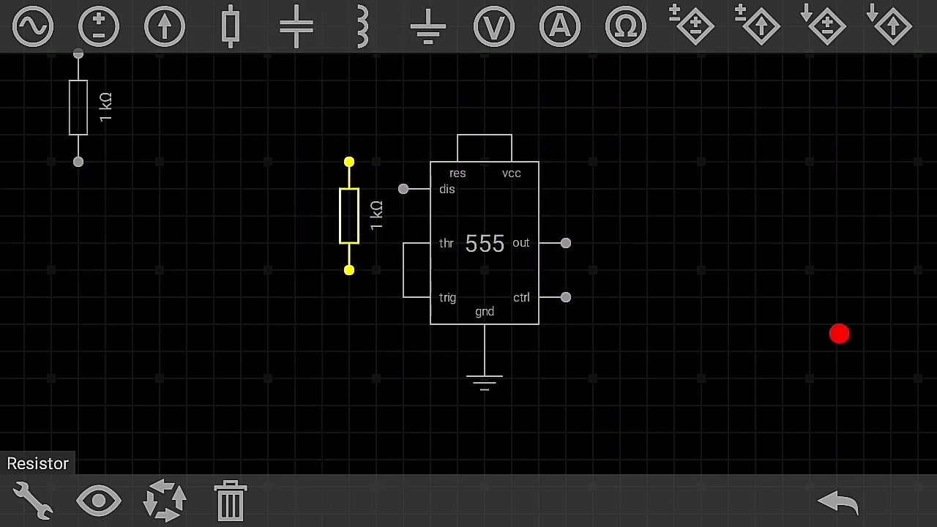
Move the first 1 kΩ resistor directly below the other, end to end
{"action": "left_click", "coordinate": [839, 334]}
{"action": "left_click", "coordinate": [79, 107]}
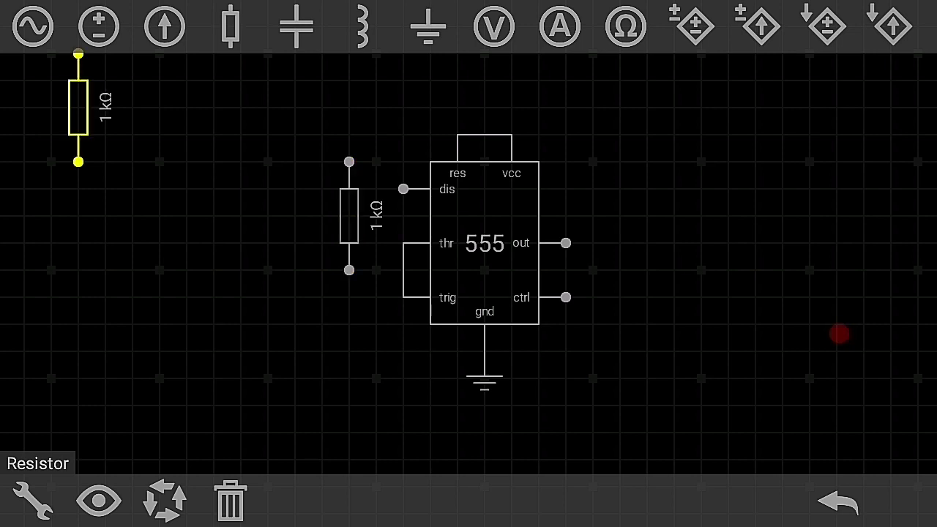
{"action": "mouse_move", "coordinate": [88, 119]}
{"action": "left_mouse_down"}
{"action": "mouse_move", "coordinate": [111, 219]}
{"action": "mouse_move", "coordinate": [184, 310]}
{"action": "mouse_move", "coordinate": [273, 356]}
{"action": "mouse_move", "coordinate": [339, 370]}
{"action": "mouse_move", "coordinate": [354, 364]}
{"action": "mouse_move", "coordinate": [355, 340]}
{"action": "mouse_move", "coordinate": [339, 329]}
{"action": "mouse_move", "coordinate": [347, 330]}
{"action": "left_mouse_up"}
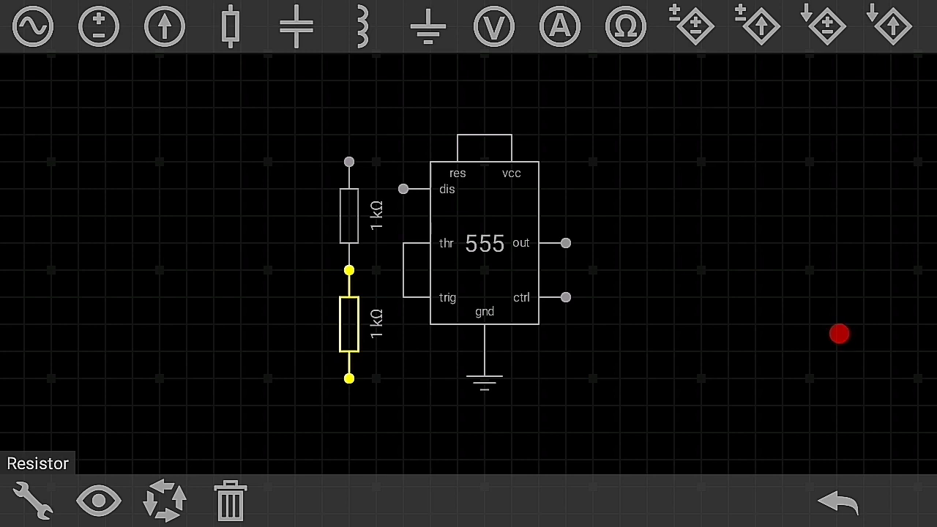
{"action": "left_click", "coordinate": [840, 334]}
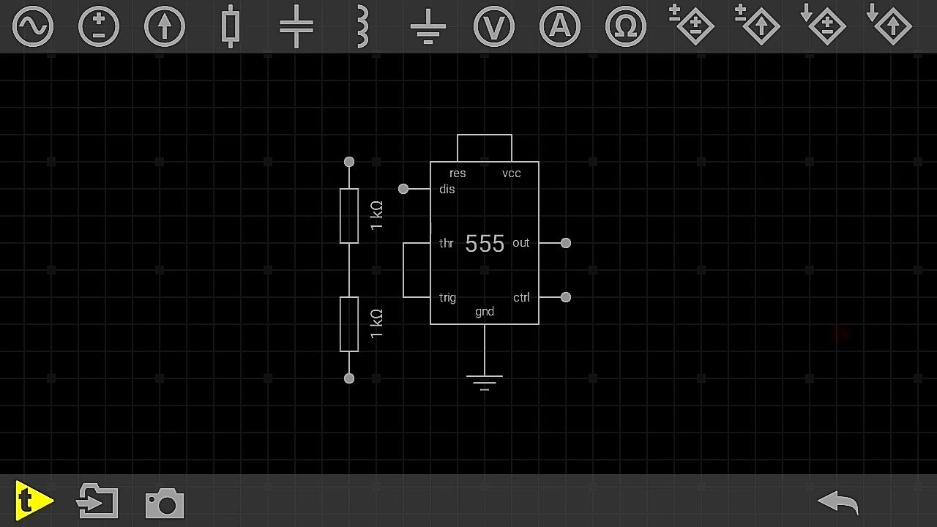
{"action": "left_click", "coordinate": [349, 270]}
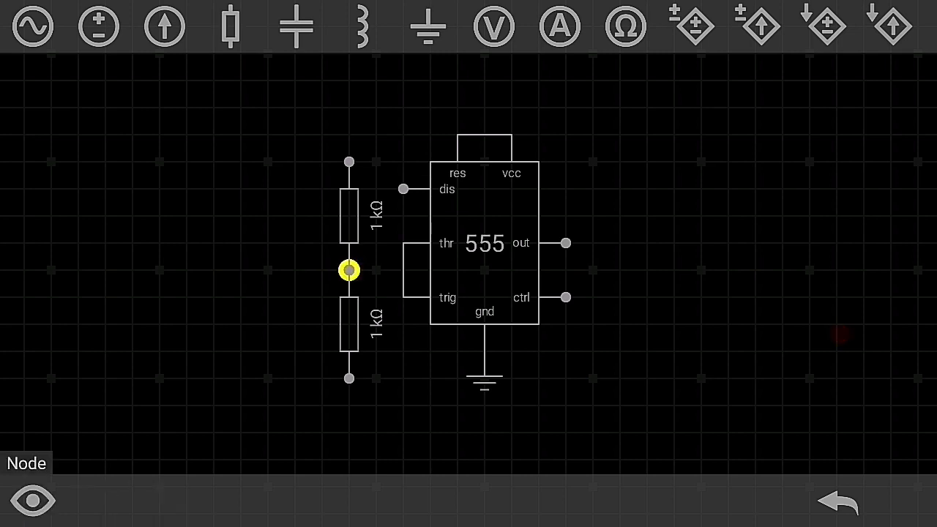
{"action": "left_click_drag", "start_coordinate": [349, 270], "coordinate": [403, 271]}
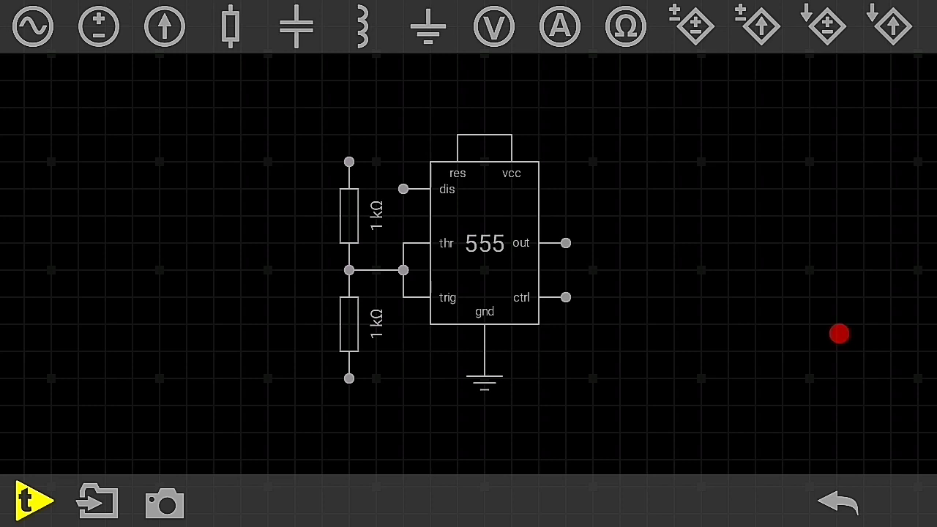
{"action": "left_click_drag", "start_coordinate": [657, 221], "coordinate": [630, 302]}
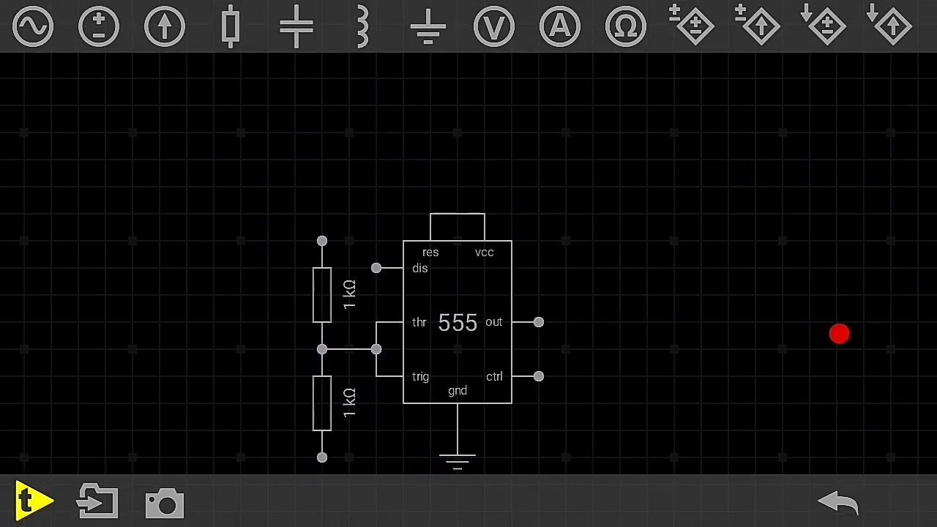
{"action": "left_click_drag", "start_coordinate": [303, 25], "coordinate": [665, 15]}
Place a 1 V voltage source, rotated horizontal, just above the 555 chip
{"action": "left_click_drag", "start_coordinate": [99, 25], "coordinate": [78, 132]}
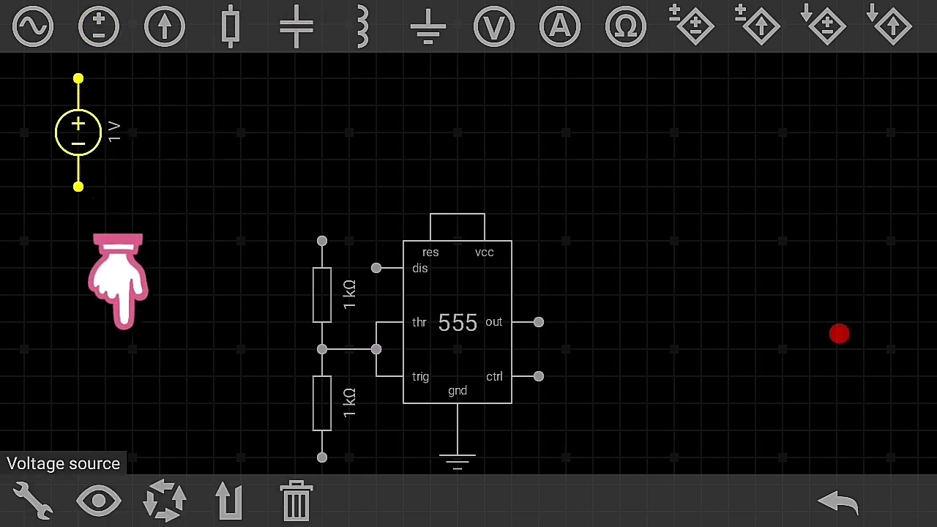
{"action": "left_click", "coordinate": [156, 500]}
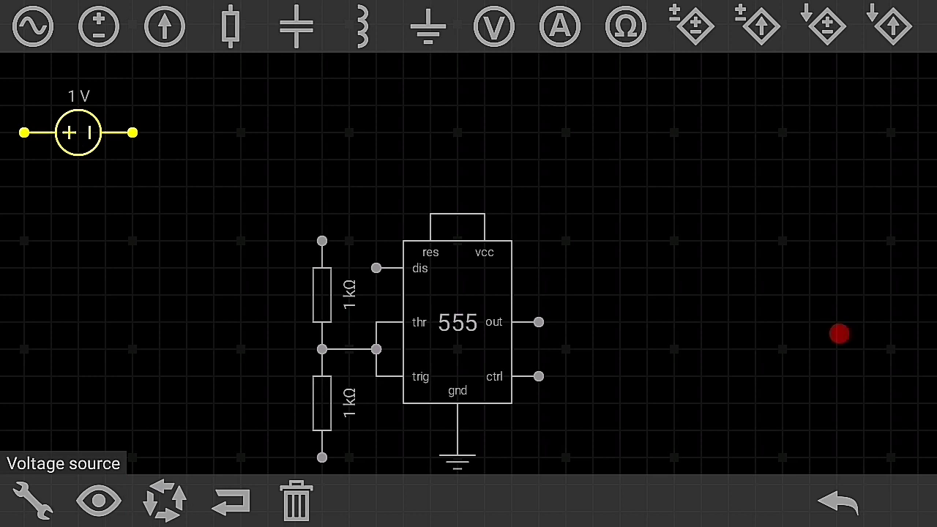
{"action": "left_click", "coordinate": [165, 500]}
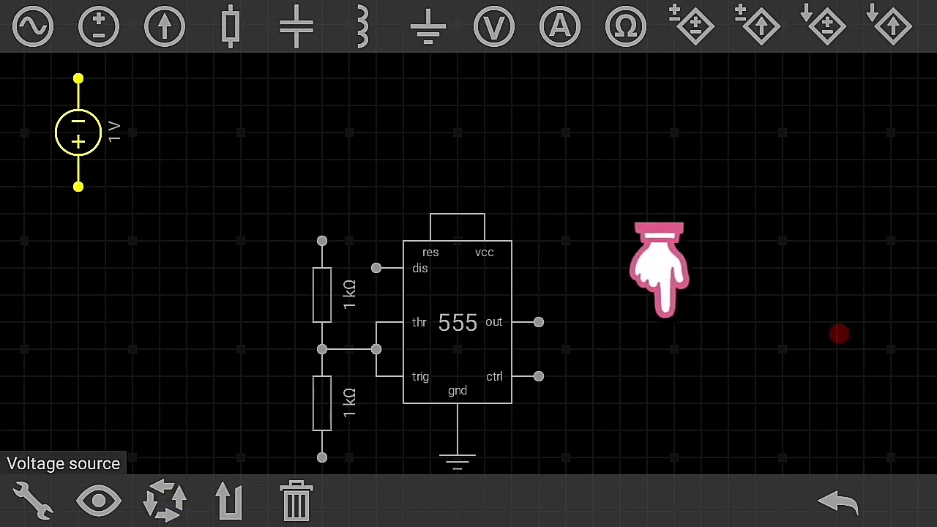
{"action": "left_click", "coordinate": [174, 500]}
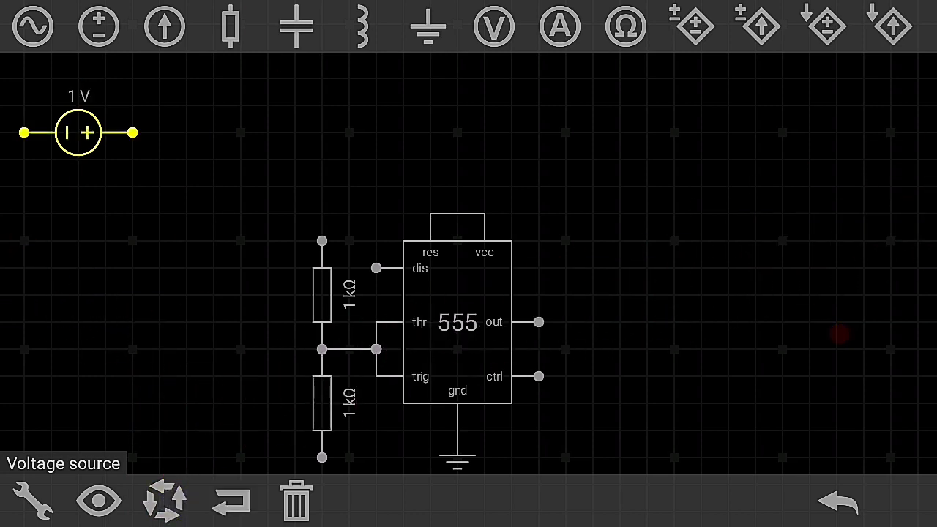
{"action": "mouse_move", "coordinate": [94, 131]}
{"action": "left_mouse_down"}
{"action": "mouse_move", "coordinate": [134, 142]}
{"action": "mouse_move", "coordinate": [410, 121]}
{"action": "mouse_move", "coordinate": [468, 132]}
{"action": "mouse_move", "coordinate": [456, 148]}
{"action": "mouse_move", "coordinate": [460, 159]}
{"action": "left_mouse_up"}
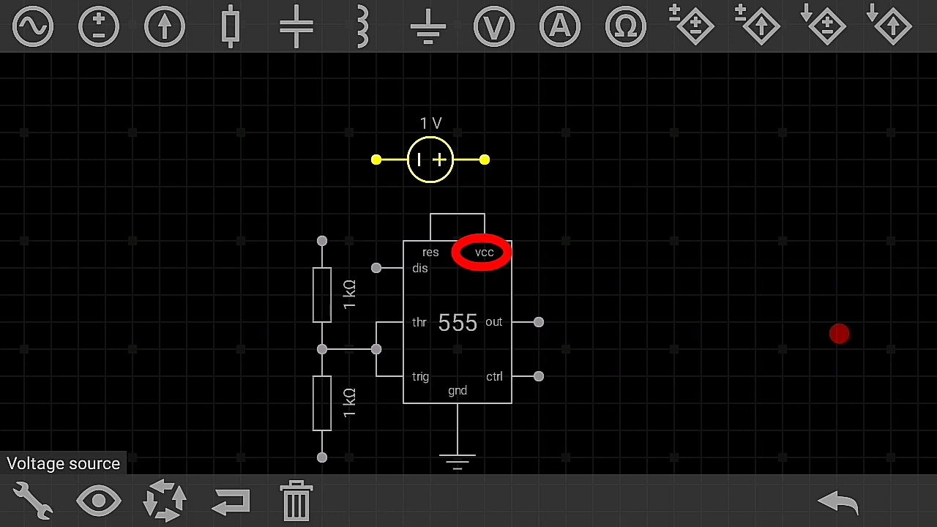
{"action": "left_click_drag", "start_coordinate": [429, 161], "coordinate": [458, 160]}
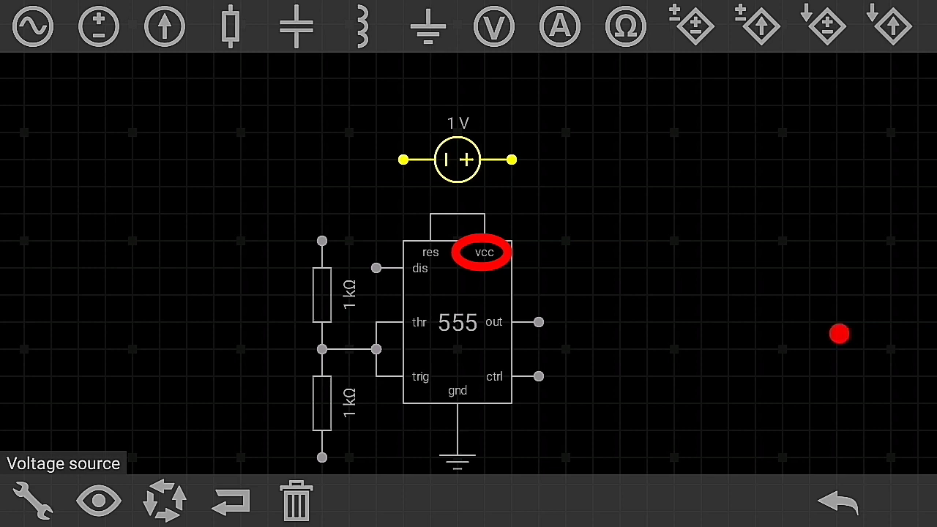
Wire the source's positive terminal to the 555's res–vcc connection
{"action": "left_click", "coordinate": [839, 334]}
{"action": "left_click", "coordinate": [511, 159]}
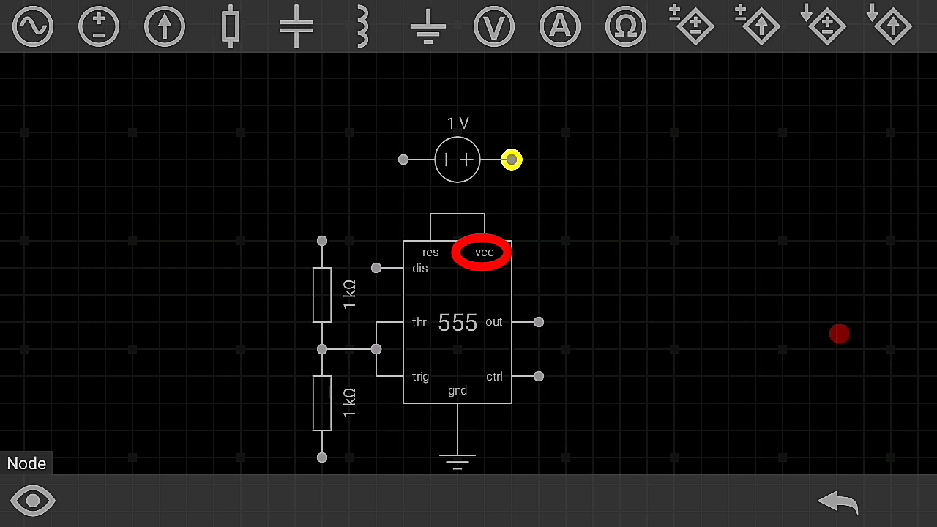
{"action": "left_click_drag", "start_coordinate": [511, 159], "coordinate": [484, 213]}
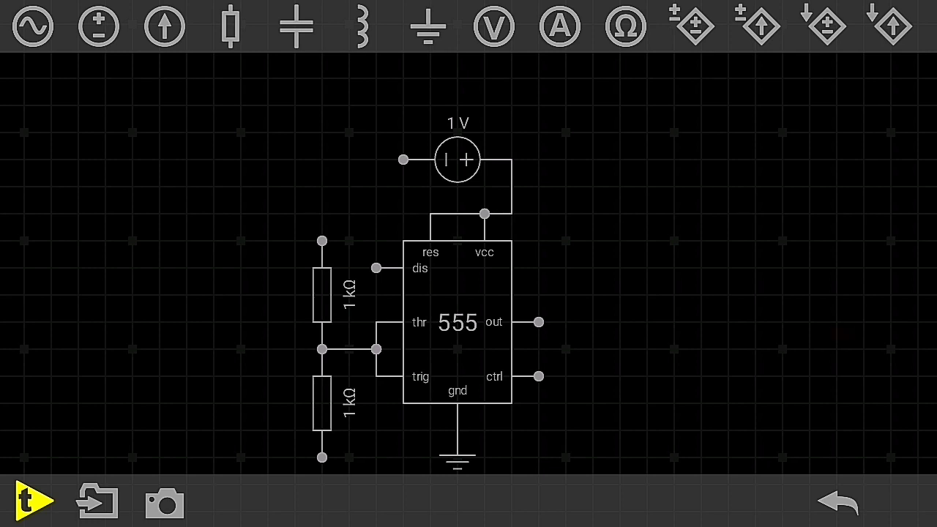
Place a ground symbol left of the 1 V source and wire it to its negative terminal
{"action": "left_click", "coordinate": [428, 26]}
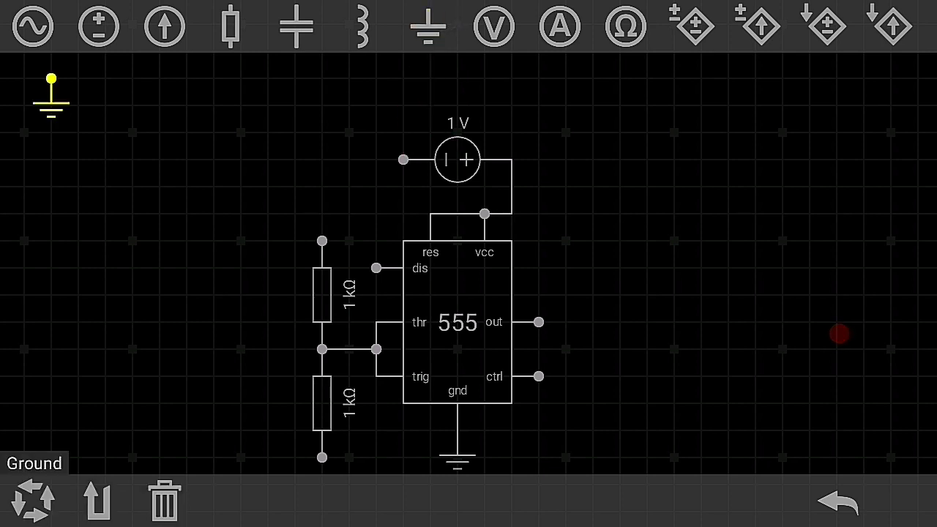
{"action": "left_click_drag", "start_coordinate": [73, 128], "coordinate": [333, 190]}
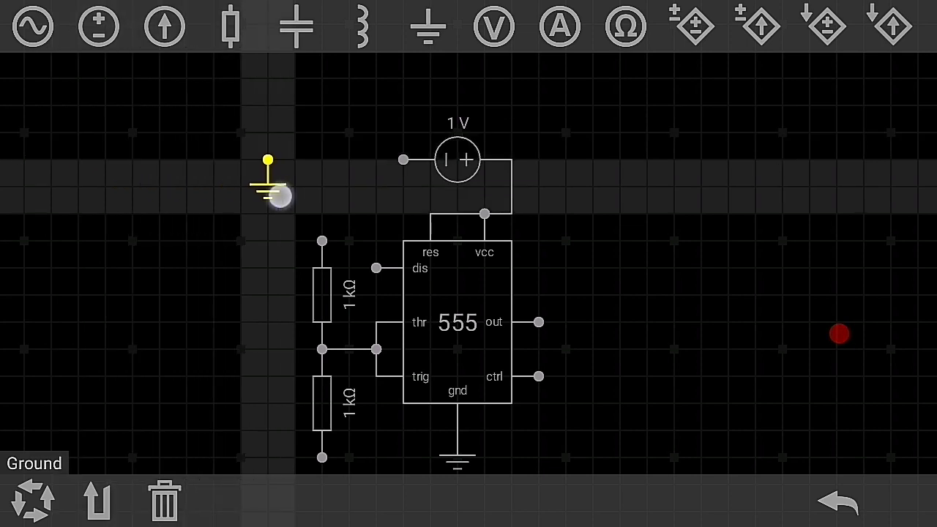
{"action": "left_click_drag", "start_coordinate": [333, 190], "coordinate": [356, 168]}
{"action": "left_click", "coordinate": [403, 160]}
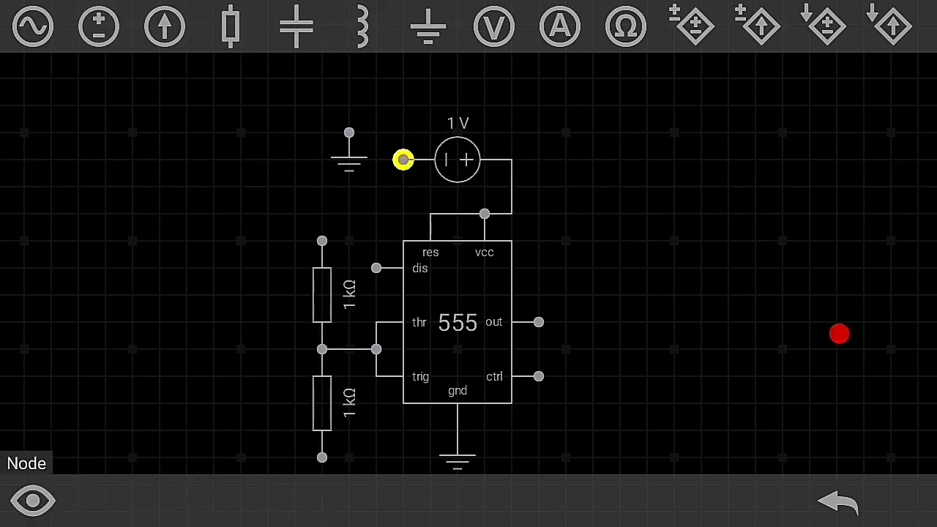
{"action": "left_click", "coordinate": [349, 132]}
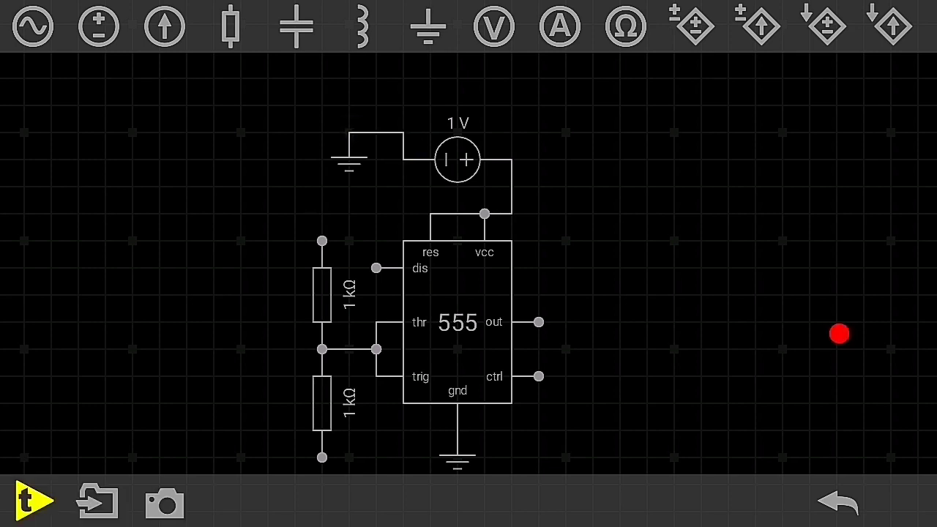
Wire the upper resistor's top to the vcc–reset line and the lower resistor's bottom to gnd
{"action": "left_click_drag", "start_coordinate": [724, 296], "coordinate": [717, 242]}
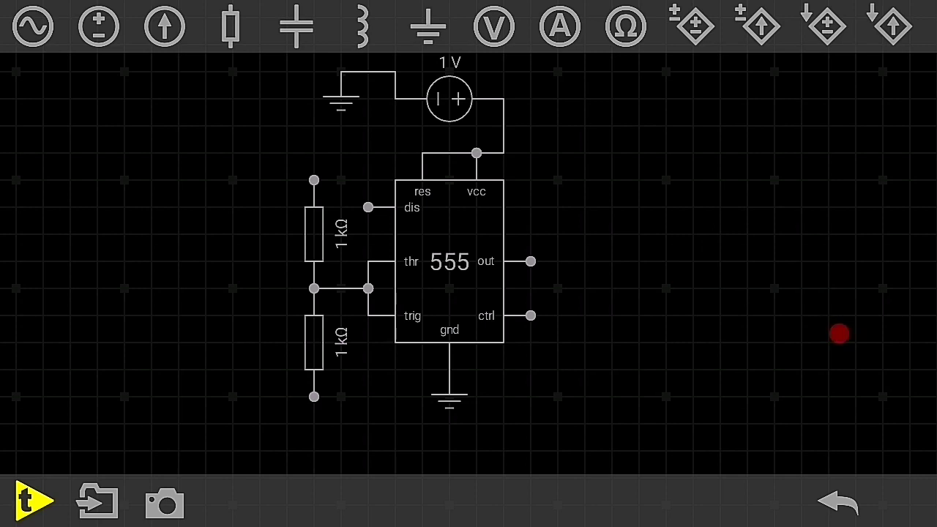
{"action": "left_click", "coordinate": [314, 179]}
{"action": "left_click", "coordinate": [440, 154]}
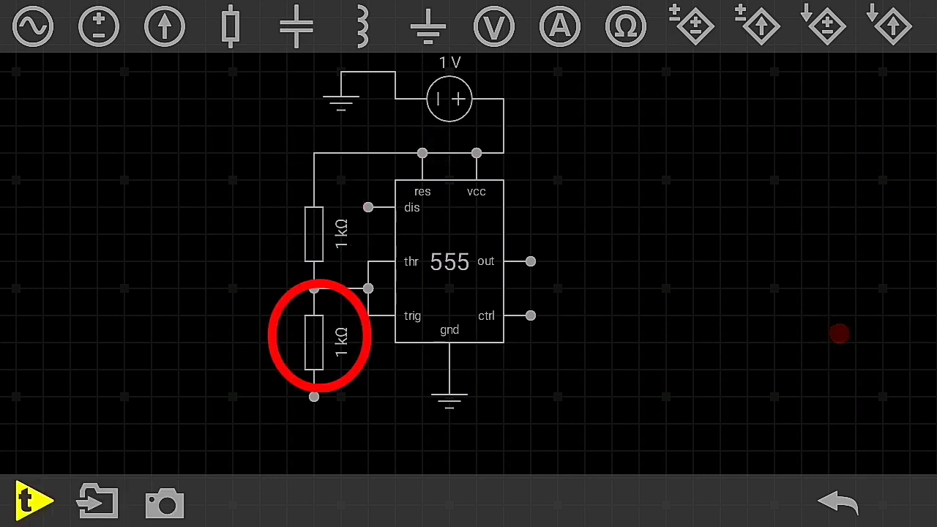
{"action": "left_click", "coordinate": [314, 396]}
{"action": "left_click", "coordinate": [449, 370]}
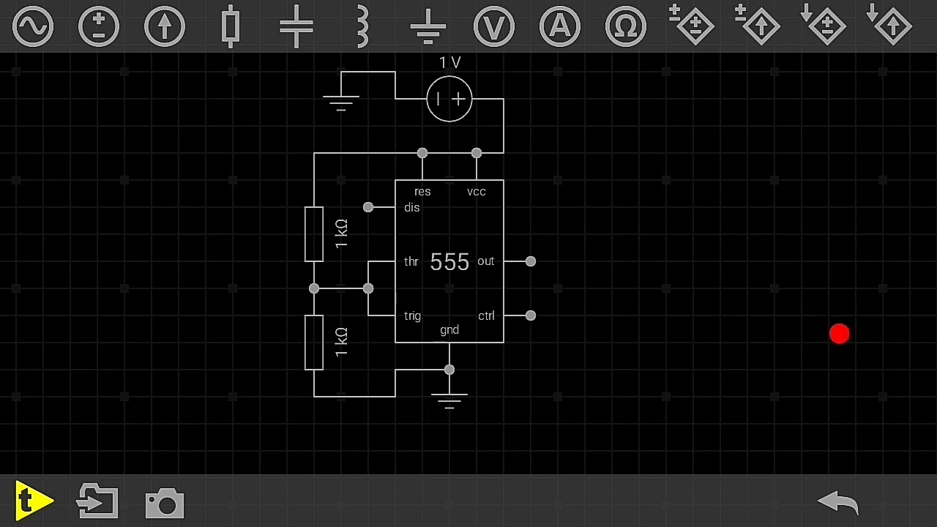
Place a third 1 kΩ resistor horizontally right of the 555, left end joined to out
{"action": "left_click", "coordinate": [230, 27]}
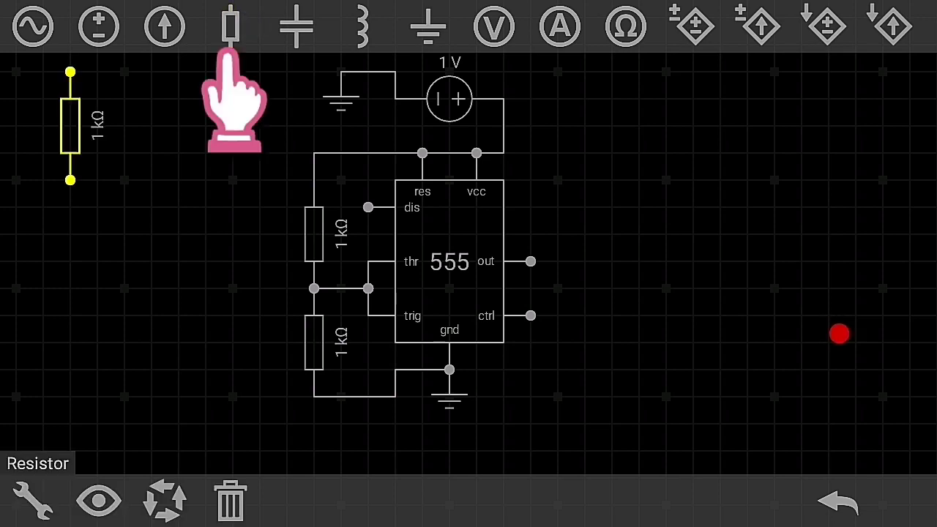
{"action": "mouse_move", "coordinate": [73, 128]}
{"action": "left_mouse_down"}
{"action": "mouse_move", "coordinate": [627, 282]}
{"action": "mouse_move", "coordinate": [650, 226]}
{"action": "left_mouse_up"}
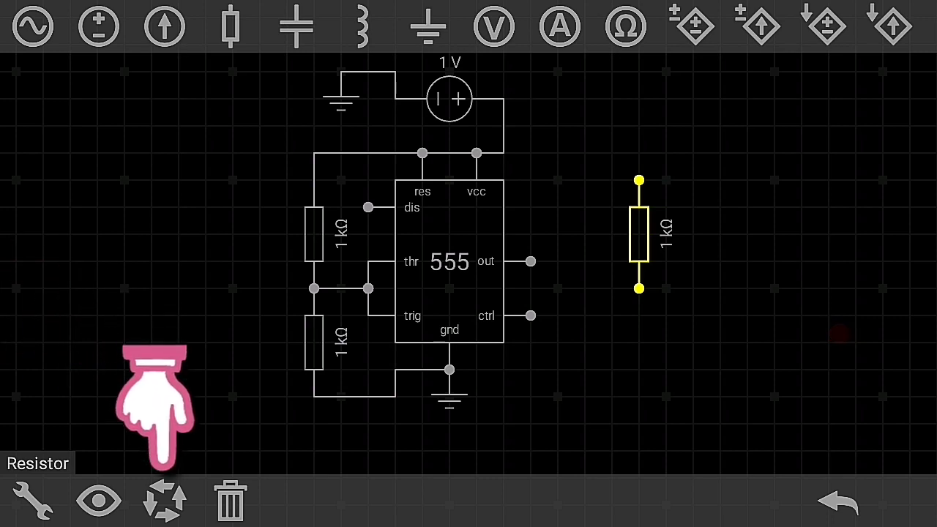
{"action": "left_click", "coordinate": [165, 501]}
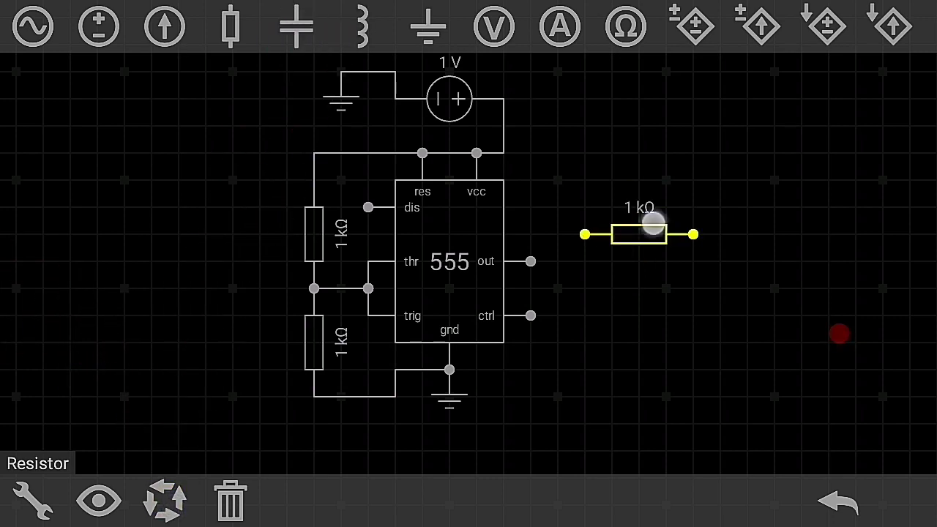
{"action": "left_click_drag", "start_coordinate": [652, 224], "coordinate": [654, 251]}
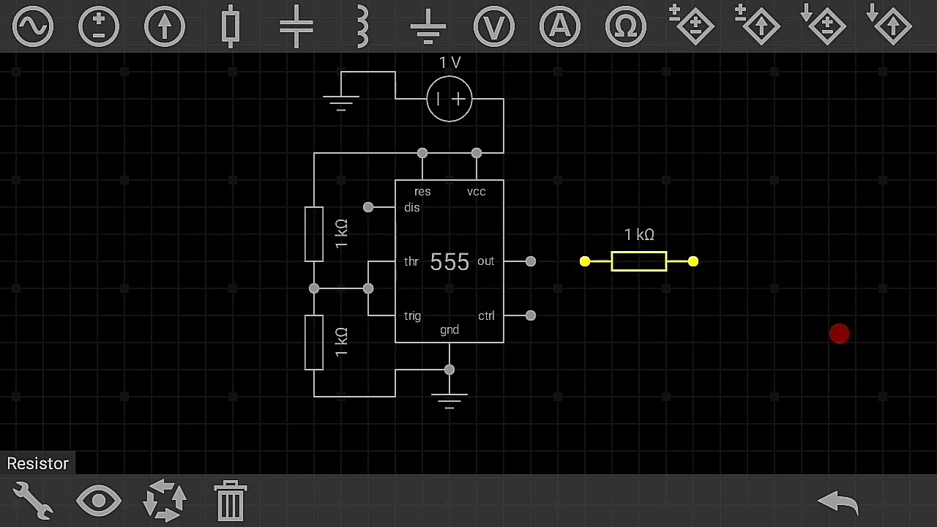
{"action": "left_click", "coordinate": [584, 262]}
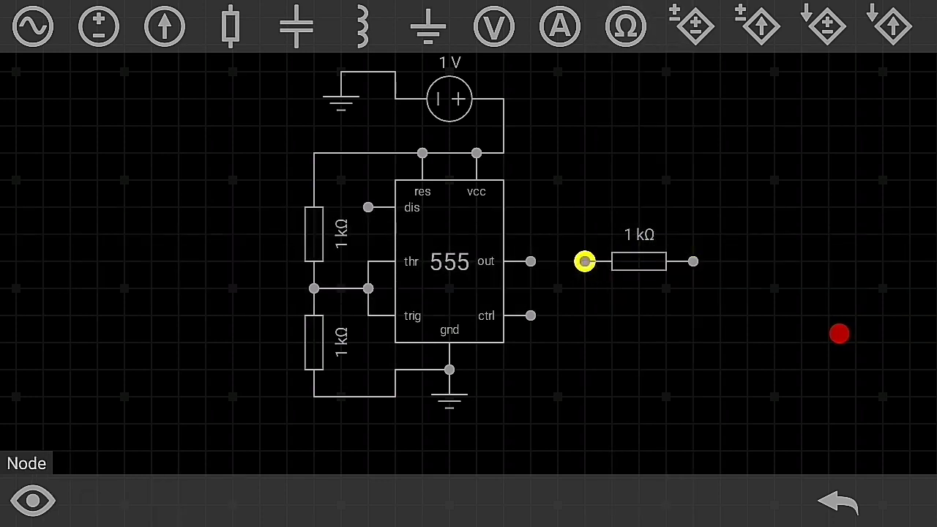
{"action": "left_click_drag", "start_coordinate": [585, 261], "coordinate": [530, 261]}
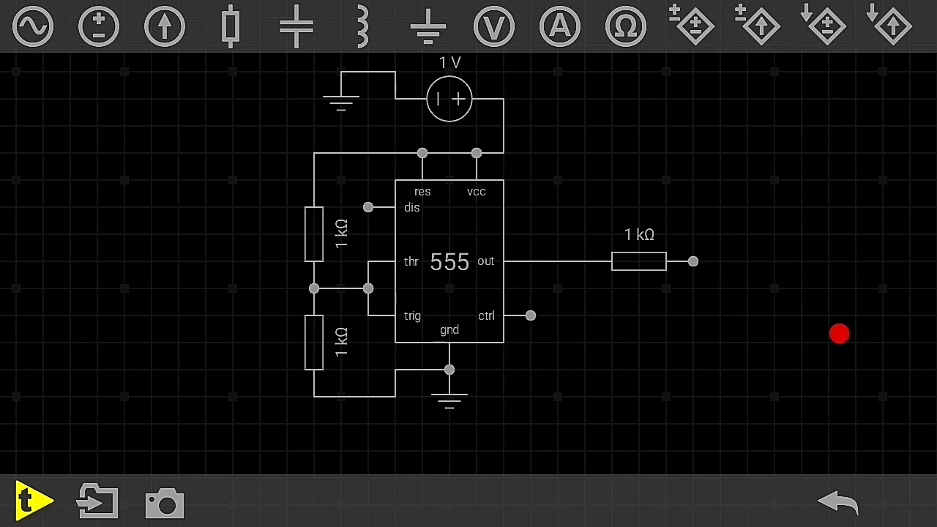
{"action": "left_click_drag", "start_coordinate": [889, 25], "coordinate": [391, 30]}
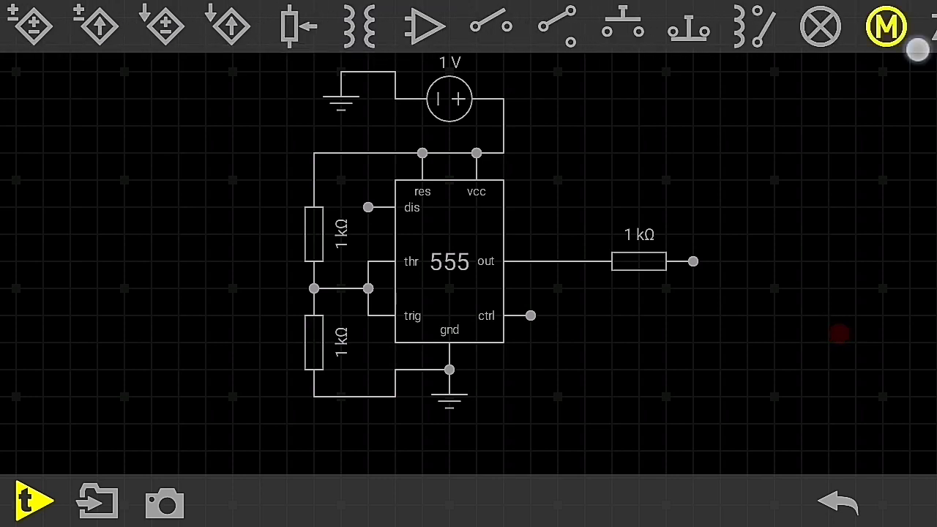
Place an LED right of the output resistor and wire its anode to the resistor's free end
{"action": "left_click_drag", "start_coordinate": [900, 44], "coordinate": [333, 26]}
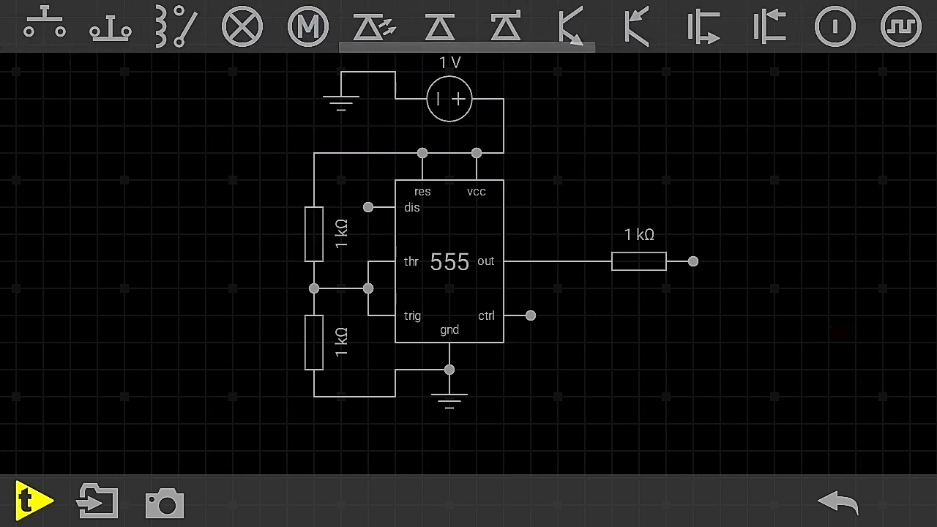
{"action": "left_click", "coordinate": [374, 27]}
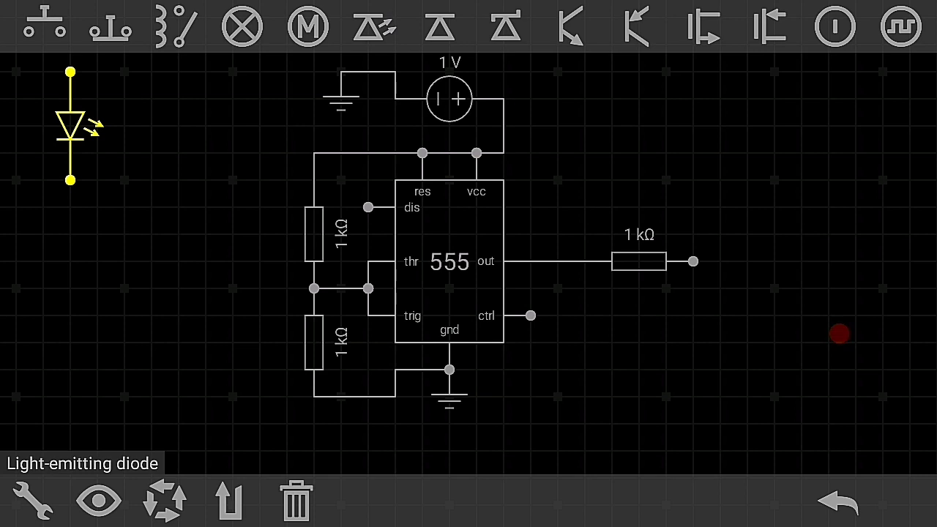
{"action": "mouse_move", "coordinate": [84, 128]}
{"action": "left_mouse_down"}
{"action": "mouse_move", "coordinate": [175, 153]}
{"action": "mouse_move", "coordinate": [534, 188]}
{"action": "mouse_move", "coordinate": [788, 196]}
{"action": "mouse_move", "coordinate": [820, 241]}
{"action": "mouse_move", "coordinate": [793, 286]}
{"action": "mouse_move", "coordinate": [733, 312]}
{"action": "mouse_move", "coordinate": [757, 303]}
{"action": "mouse_move", "coordinate": [736, 320]}
{"action": "mouse_move", "coordinate": [747, 316]}
{"action": "left_mouse_up"}
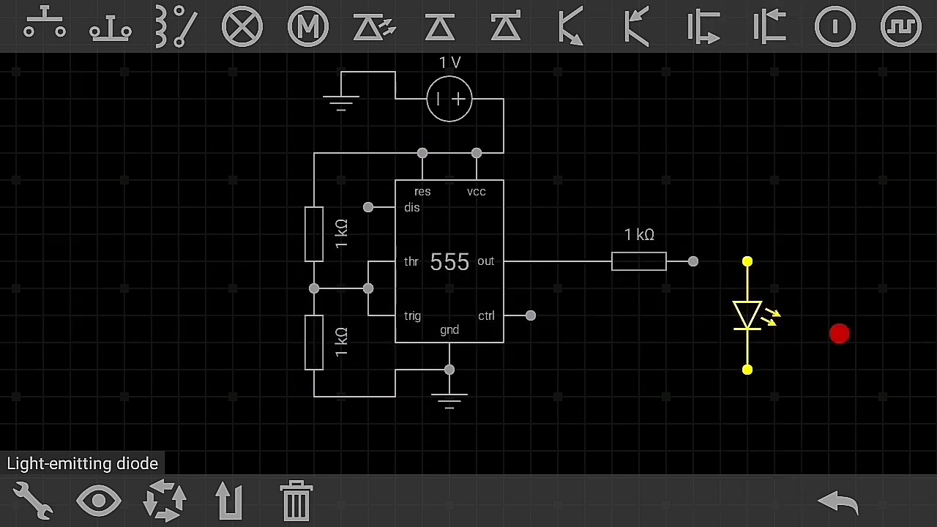
{"action": "left_click", "coordinate": [747, 262]}
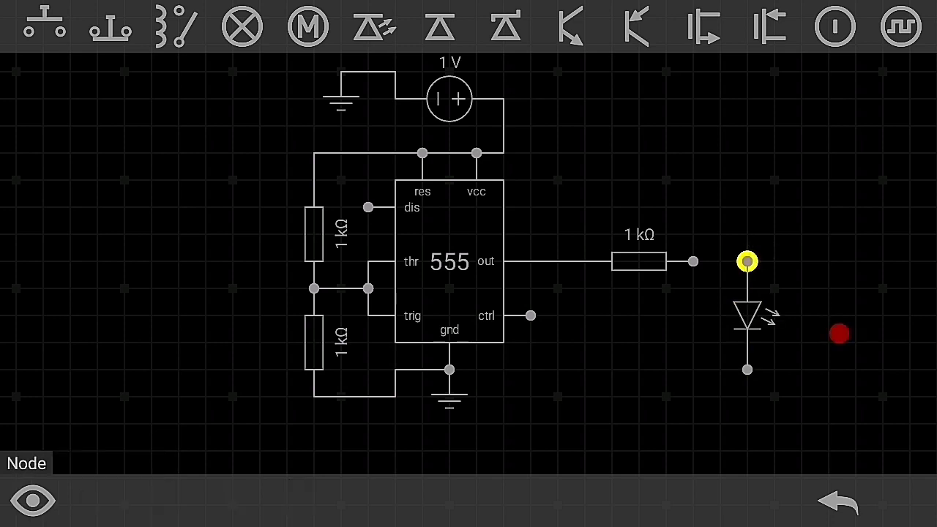
{"action": "left_click_drag", "start_coordinate": [746, 261], "coordinate": [692, 262]}
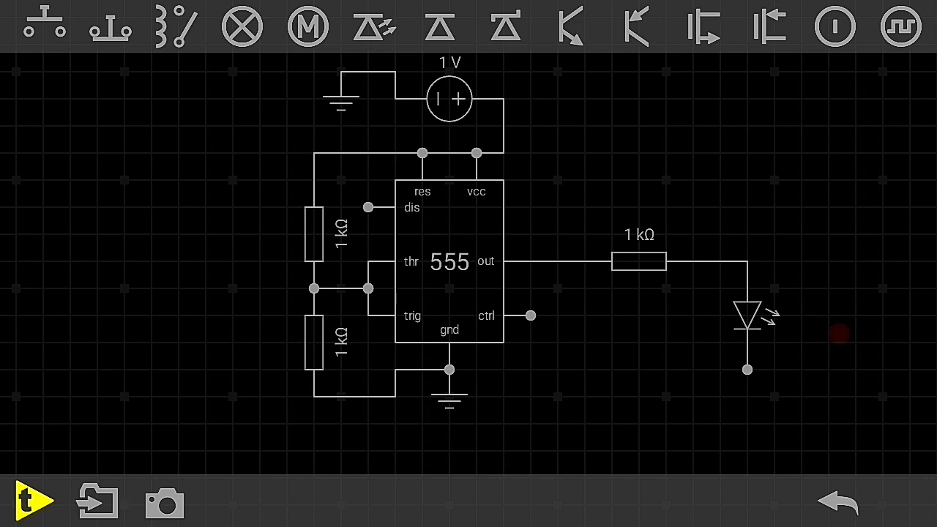
{"action": "left_click_drag", "start_coordinate": [512, 27], "coordinate": [611, 27]}
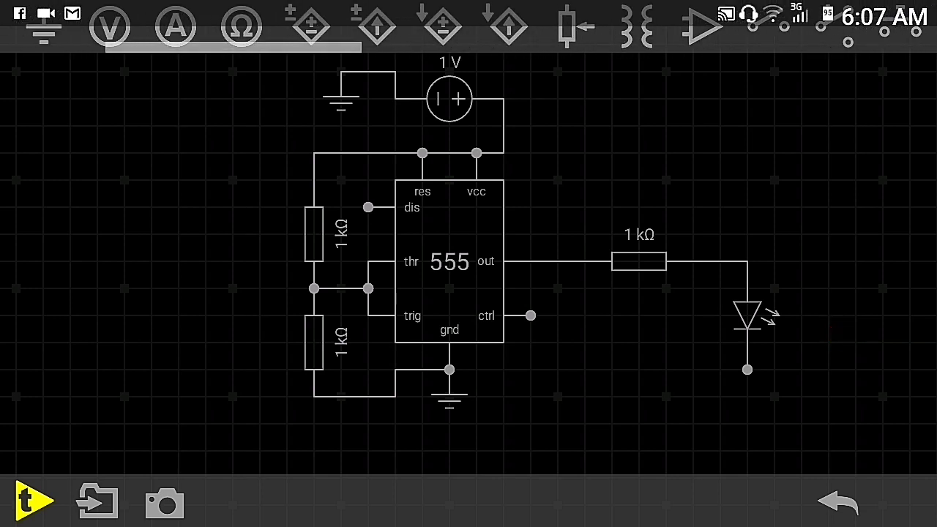
{"action": "left_click", "coordinate": [839, 332]}
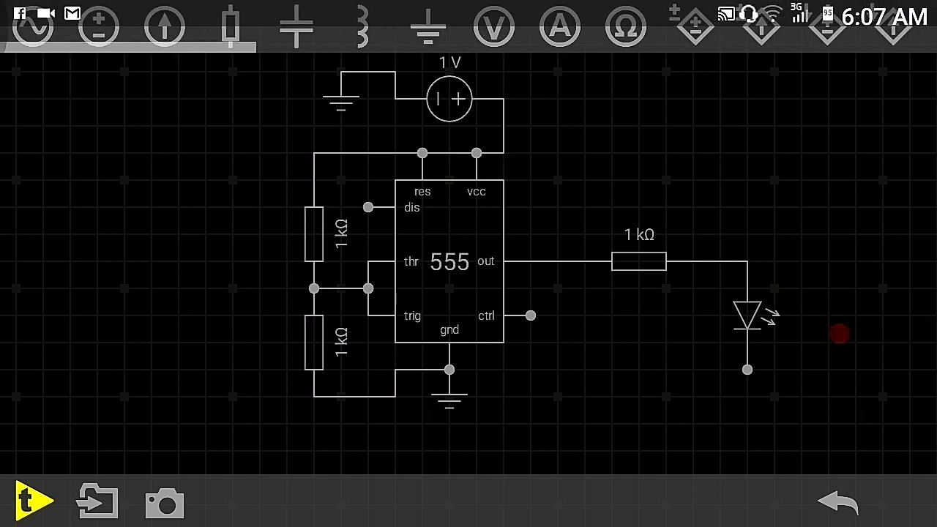
{"action": "left_click", "coordinate": [839, 333]}
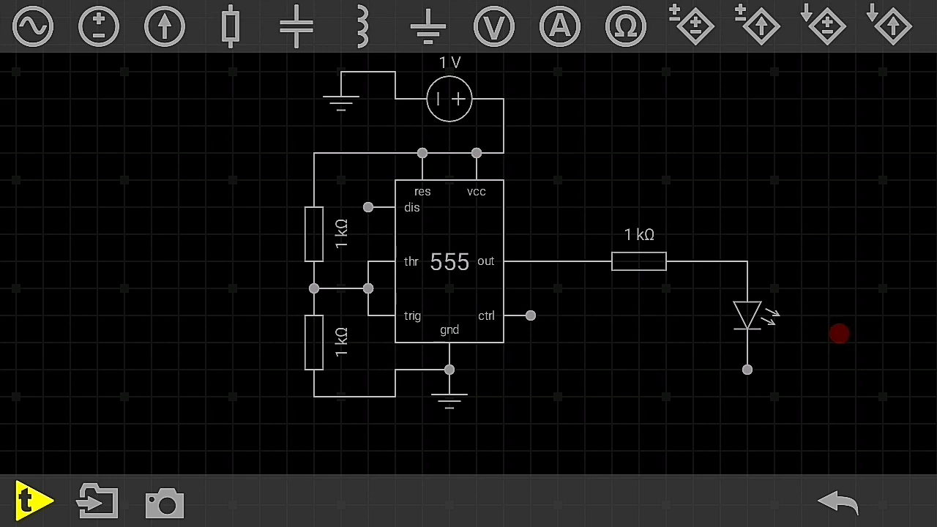
Add another vertical 1 kΩ resistor and join its top end to the 555 output line
{"action": "left_click", "coordinate": [230, 27]}
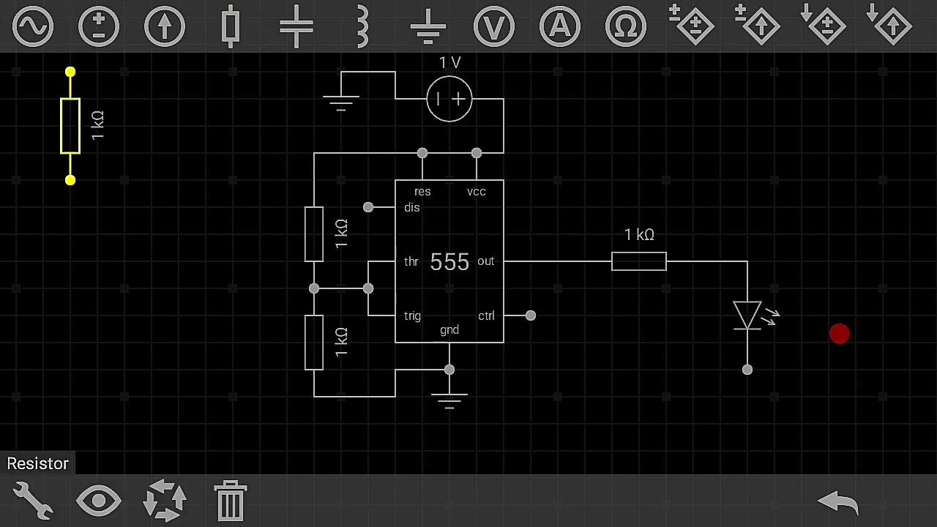
{"action": "mouse_move", "coordinate": [70, 117]}
{"action": "left_mouse_down"}
{"action": "mouse_move", "coordinate": [493, 391]}
{"action": "mouse_move", "coordinate": [619, 376]}
{"action": "mouse_move", "coordinate": [620, 366]}
{"action": "mouse_move", "coordinate": [580, 341]}
{"action": "mouse_move", "coordinate": [602, 351]}
{"action": "mouse_move", "coordinate": [586, 354]}
{"action": "left_mouse_up"}
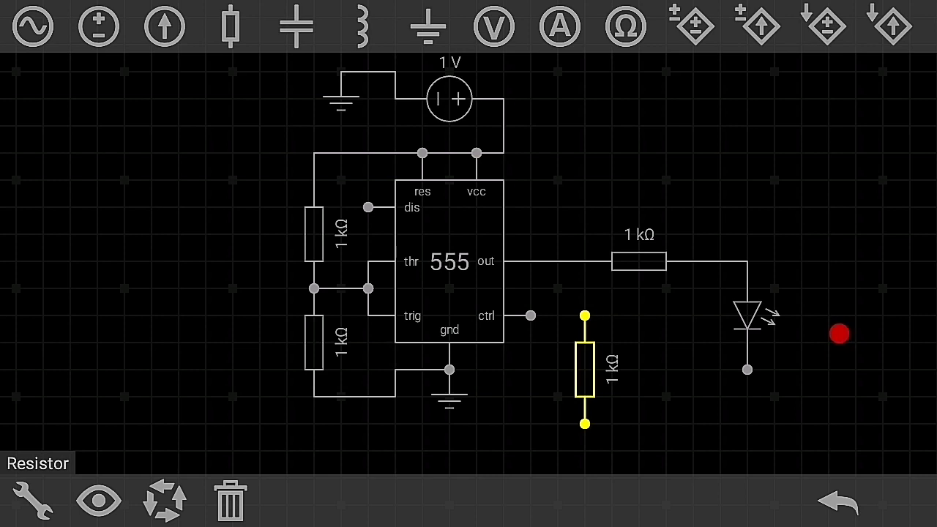
{"action": "left_click", "coordinate": [584, 316]}
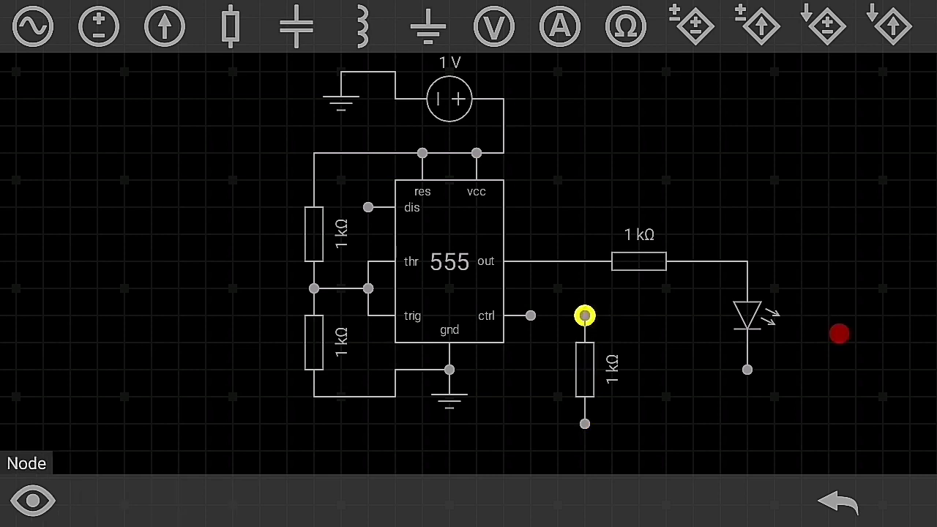
{"action": "left_click_drag", "start_coordinate": [584, 316], "coordinate": [584, 261]}
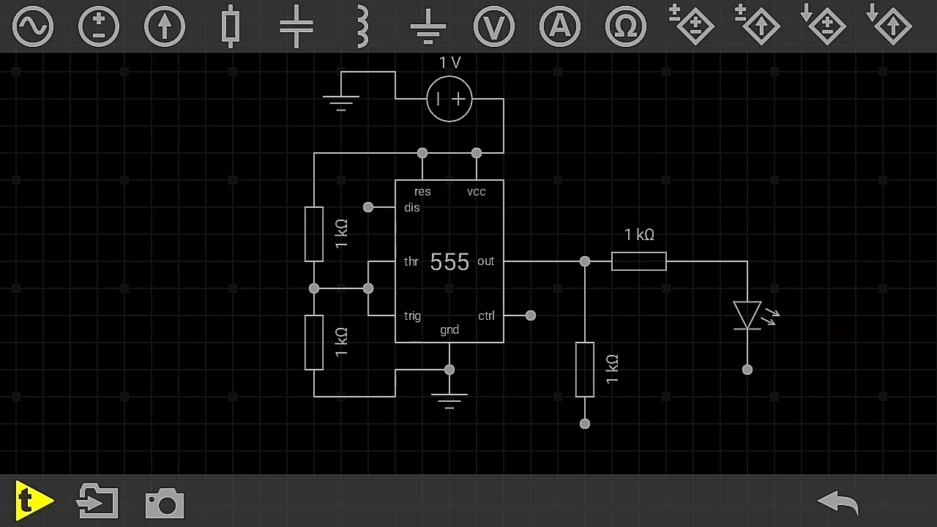
{"action": "left_click", "coordinate": [839, 334]}
Attach a ground element to the LED's lower (cathode) terminal
{"action": "left_click", "coordinate": [428, 28]}
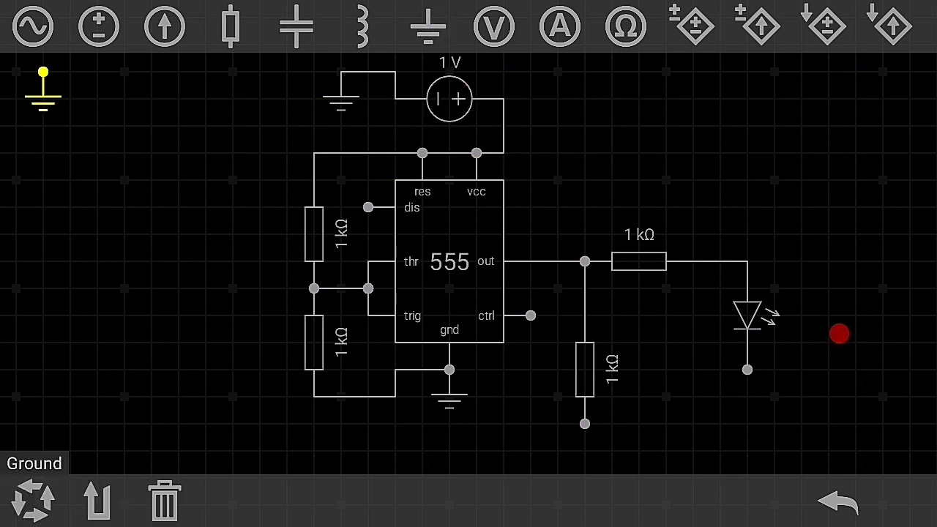
{"action": "mouse_move", "coordinate": [66, 97]}
{"action": "left_mouse_down"}
{"action": "mouse_move", "coordinate": [641, 435]}
{"action": "mouse_move", "coordinate": [759, 406]}
{"action": "mouse_move", "coordinate": [762, 389]}
{"action": "left_mouse_up"}
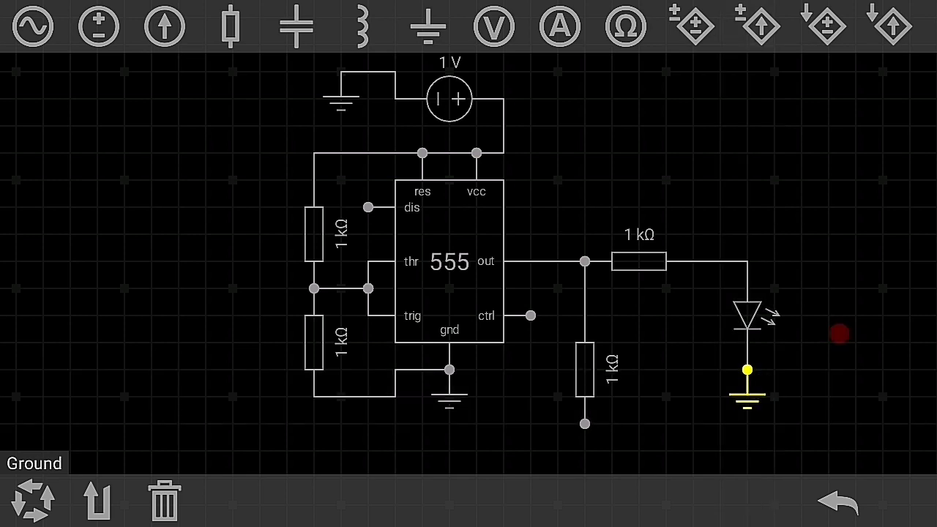
{"action": "left_click", "coordinate": [839, 334]}
{"action": "left_click_drag", "start_coordinate": [844, 169], "coordinate": [846, 161]}
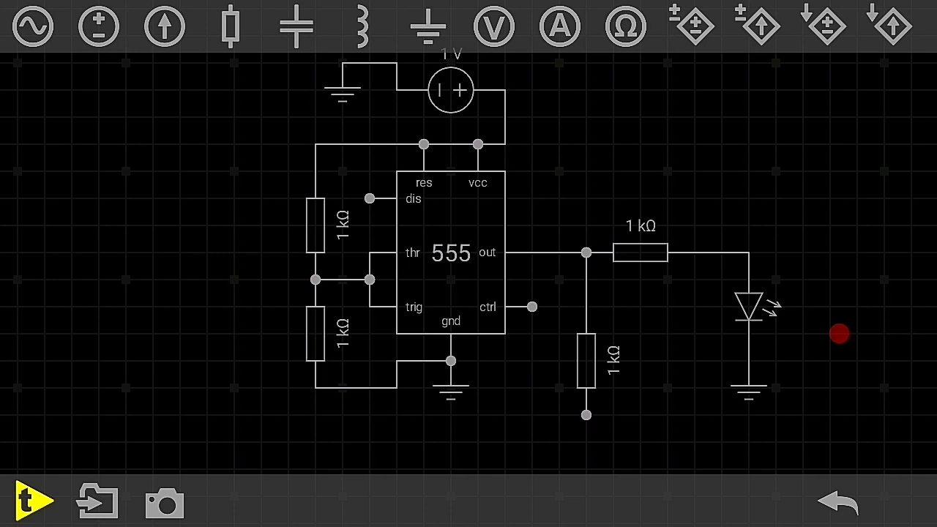
Place a 1 µF capacitor left of the 555 and wire its bottom to the output resistor's lower end
{"action": "left_click", "coordinate": [296, 27]}
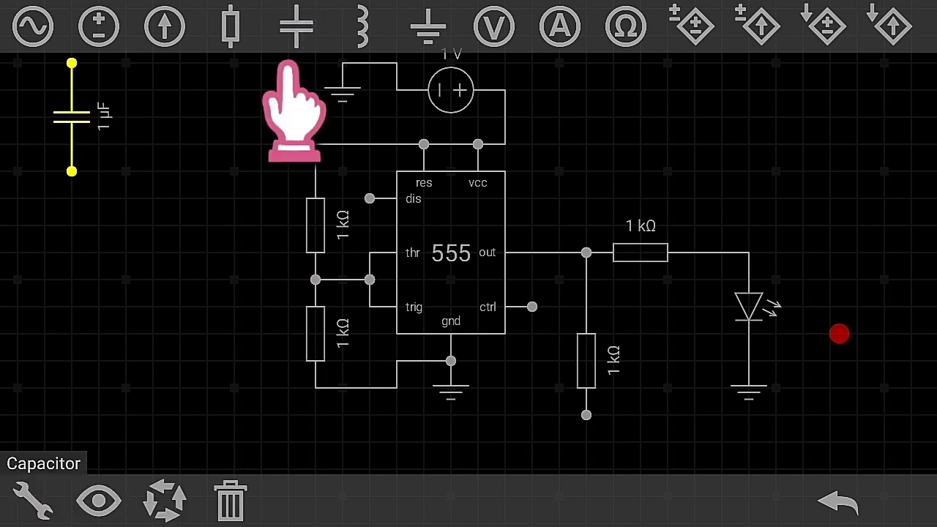
{"action": "mouse_move", "coordinate": [86, 123]}
{"action": "left_mouse_down"}
{"action": "mouse_move", "coordinate": [264, 241]}
{"action": "mouse_move", "coordinate": [257, 285]}
{"action": "left_mouse_up"}
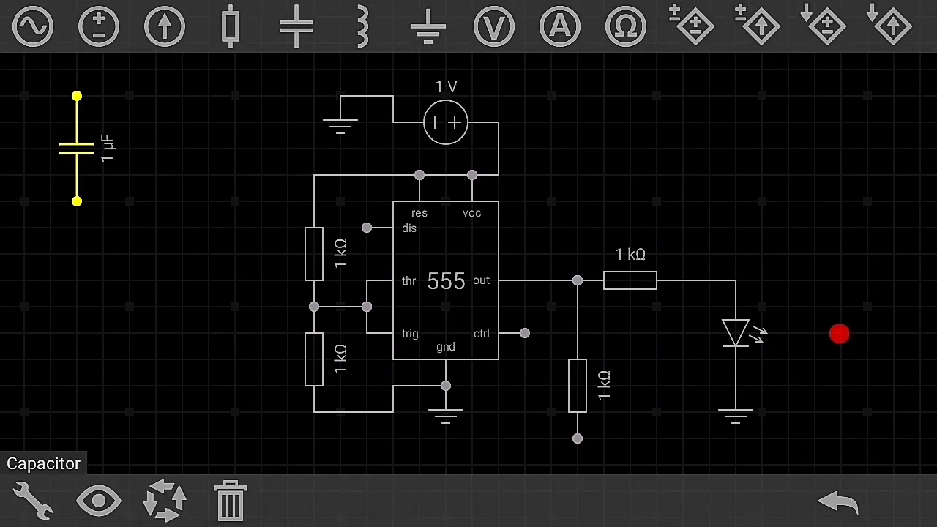
{"action": "mouse_move", "coordinate": [67, 151]}
{"action": "left_mouse_down"}
{"action": "mouse_move", "coordinate": [190, 223]}
{"action": "mouse_move", "coordinate": [86, 224]}
{"action": "left_mouse_up"}
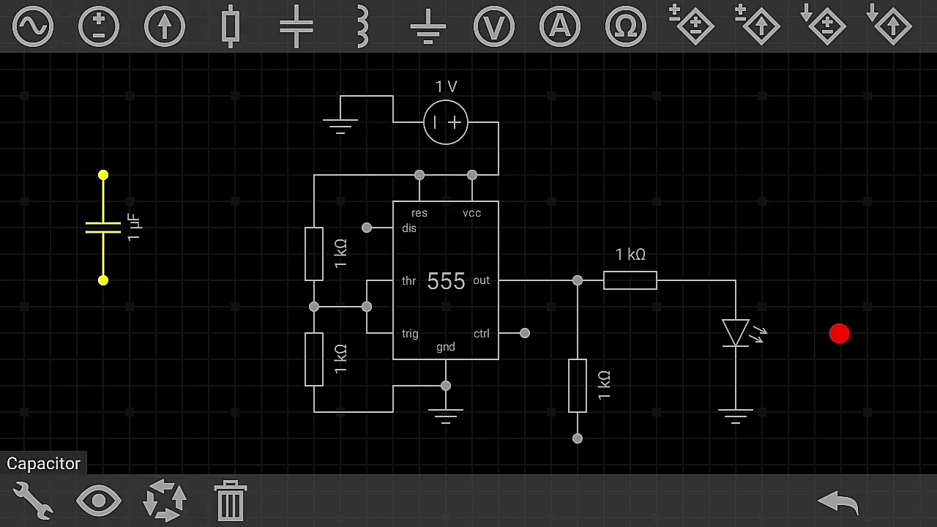
{"action": "left_click", "coordinate": [104, 280]}
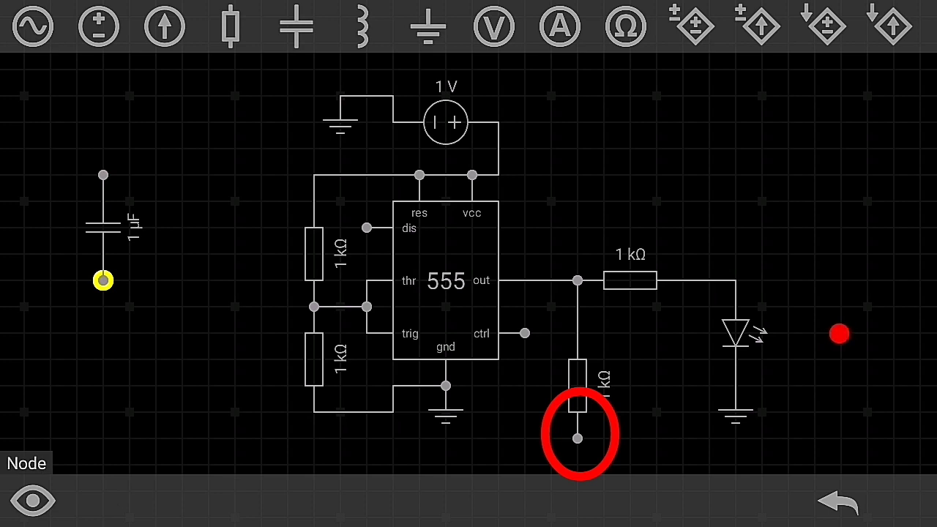
{"action": "left_click", "coordinate": [577, 438]}
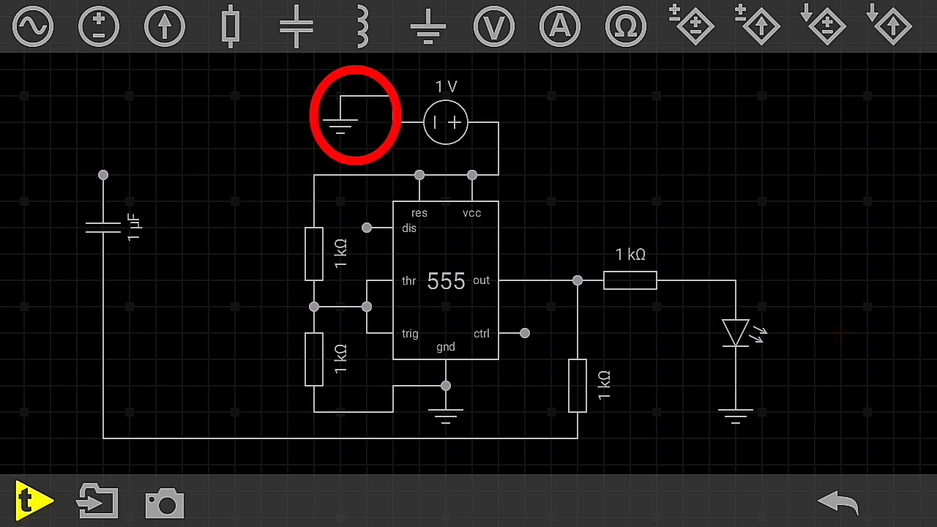
Wire the capacitor's top terminal to the ground beside the supply source
{"action": "left_click", "coordinate": [103, 174]}
{"action": "left_click", "coordinate": [340, 114]}
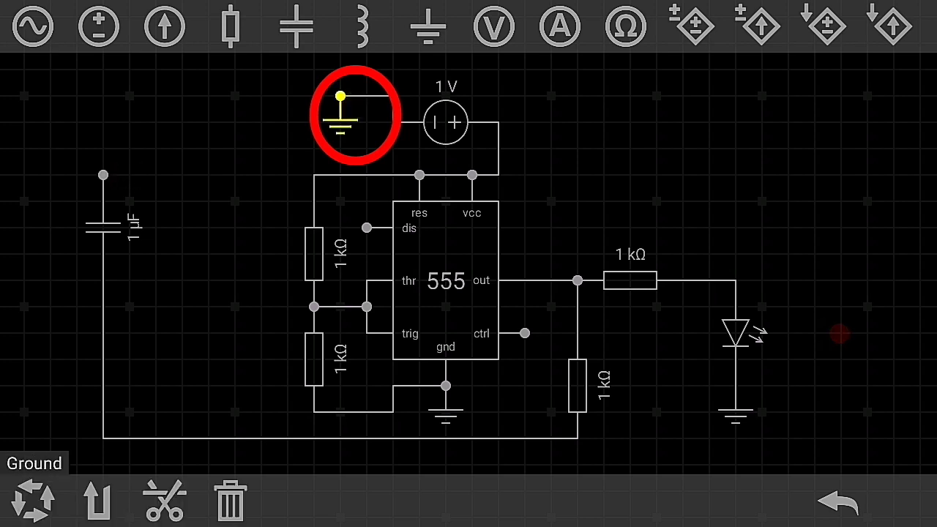
{"action": "left_click", "coordinate": [103, 175]}
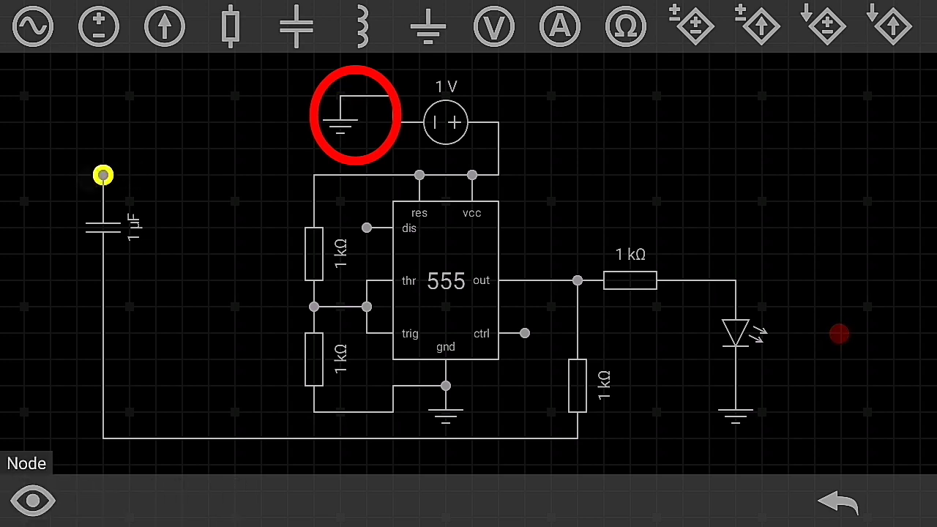
{"action": "left_click_drag", "start_coordinate": [103, 175], "coordinate": [340, 96]}
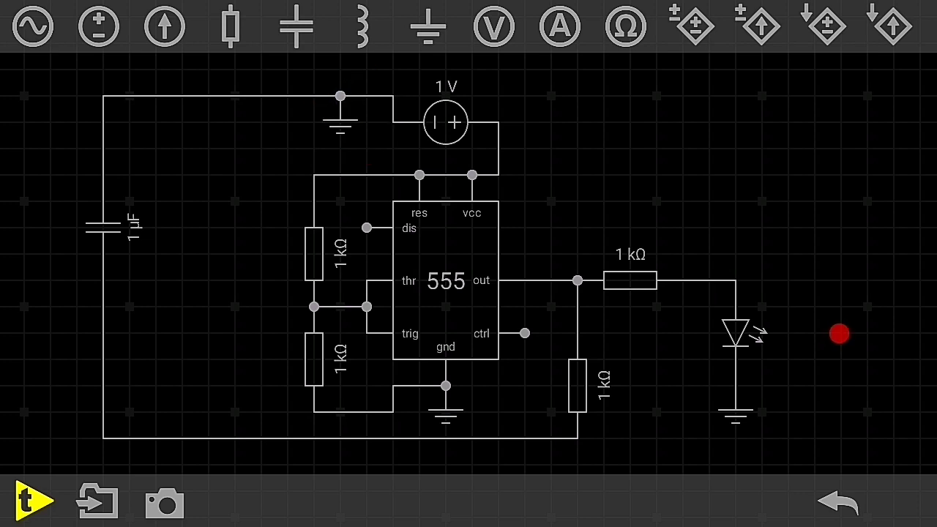
Add a normally-open push button from the capacitor's lower lead to the two left resistors' junction
{"action": "scroll", "coordinate": [469, 26], "scroll_direction": "right", "scroll_amount": 10}
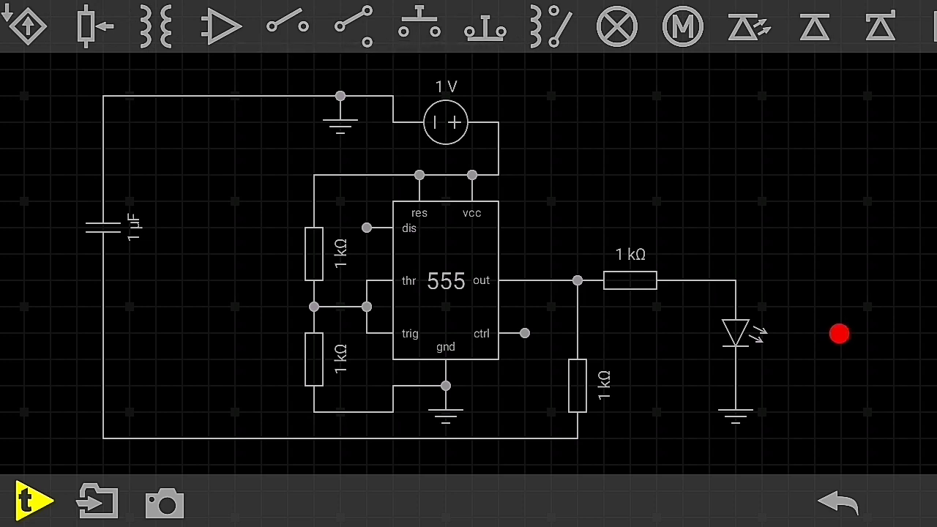
{"action": "left_click", "coordinate": [418, 26]}
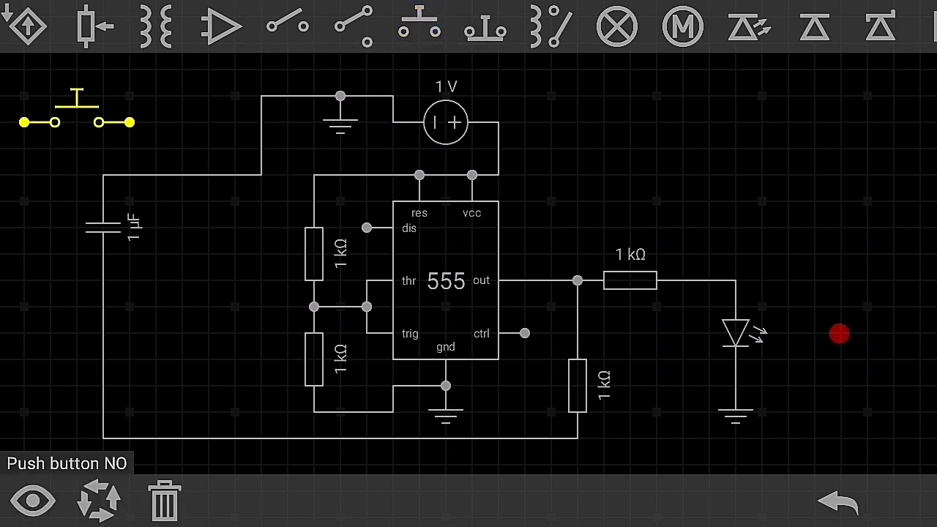
{"action": "mouse_move", "coordinate": [83, 98]}
{"action": "left_mouse_down"}
{"action": "mouse_move", "coordinate": [90, 117]}
{"action": "mouse_move", "coordinate": [129, 125]}
{"action": "mouse_move", "coordinate": [189, 207]}
{"action": "mouse_move", "coordinate": [230, 279]}
{"action": "mouse_move", "coordinate": [200, 274]}
{"action": "mouse_move", "coordinate": [210, 278]}
{"action": "left_mouse_up"}
{"action": "left_click", "coordinate": [774, 182]}
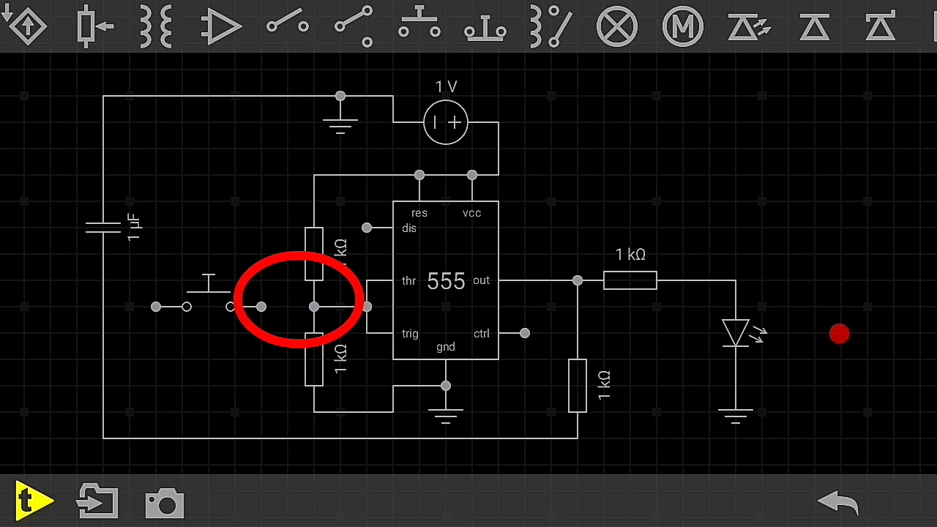
{"action": "left_click", "coordinate": [261, 307]}
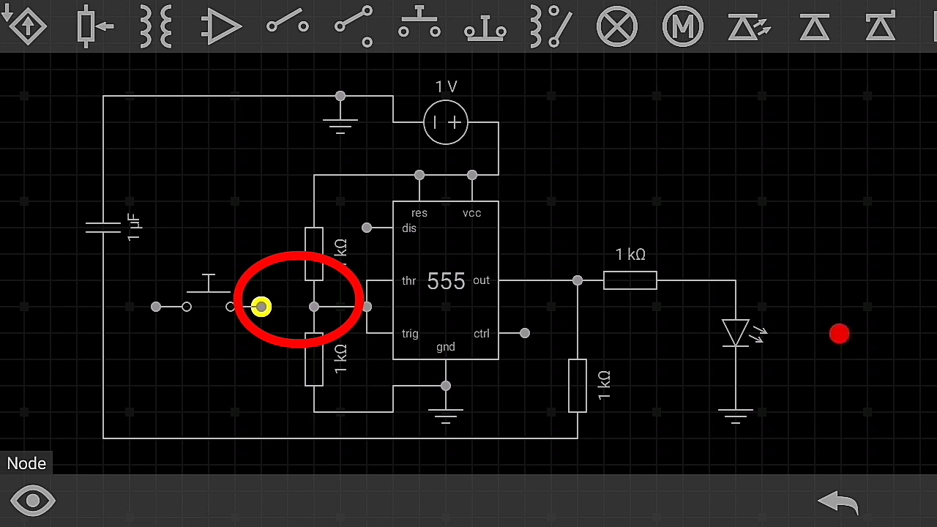
{"action": "left_click_drag", "start_coordinate": [261, 307], "coordinate": [231, 307]}
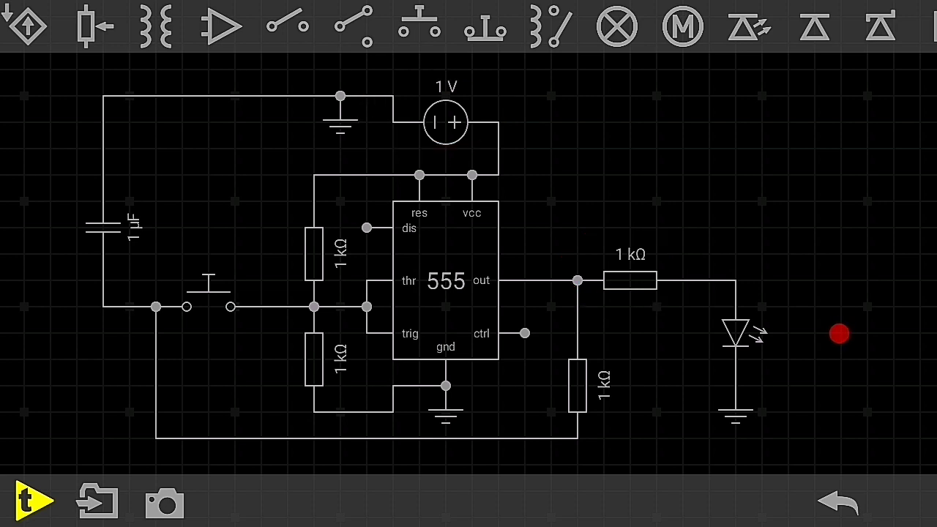
Set the supply source voltage to 5 V
{"action": "left_click", "coordinate": [446, 122]}
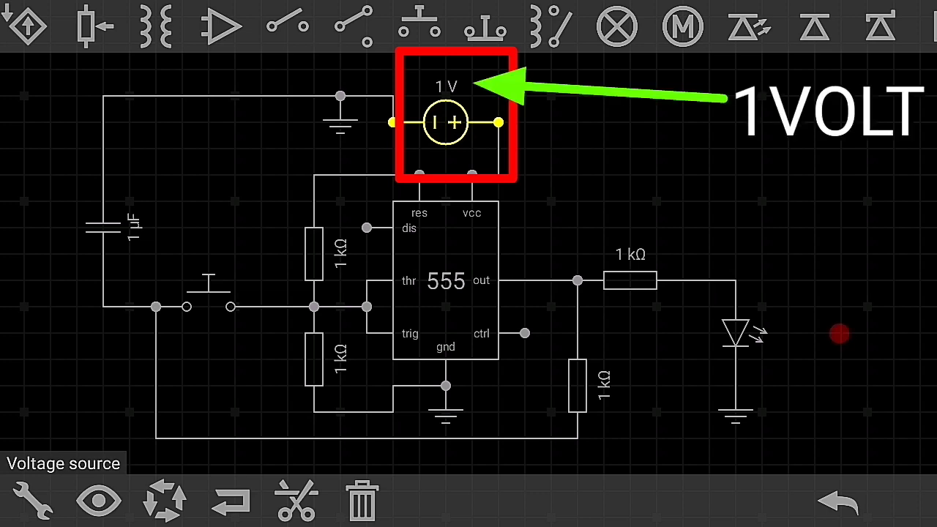
{"action": "left_click", "coordinate": [31, 500]}
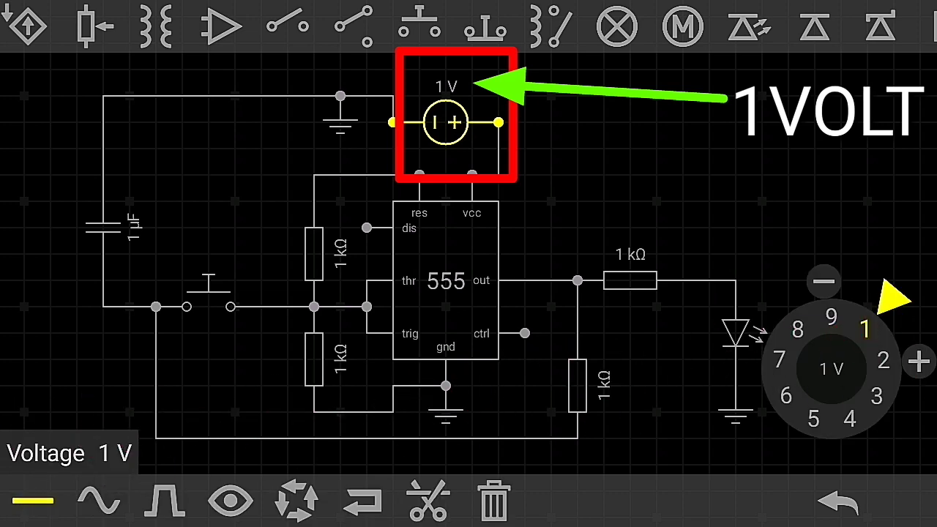
{"action": "mouse_move", "coordinate": [885, 306]}
{"action": "left_mouse_down"}
{"action": "mouse_move", "coordinate": [900, 329]}
{"action": "mouse_move", "coordinate": [900, 369]}
{"action": "mouse_move", "coordinate": [881, 420]}
{"action": "mouse_move", "coordinate": [799, 449]}
{"action": "left_mouse_up"}
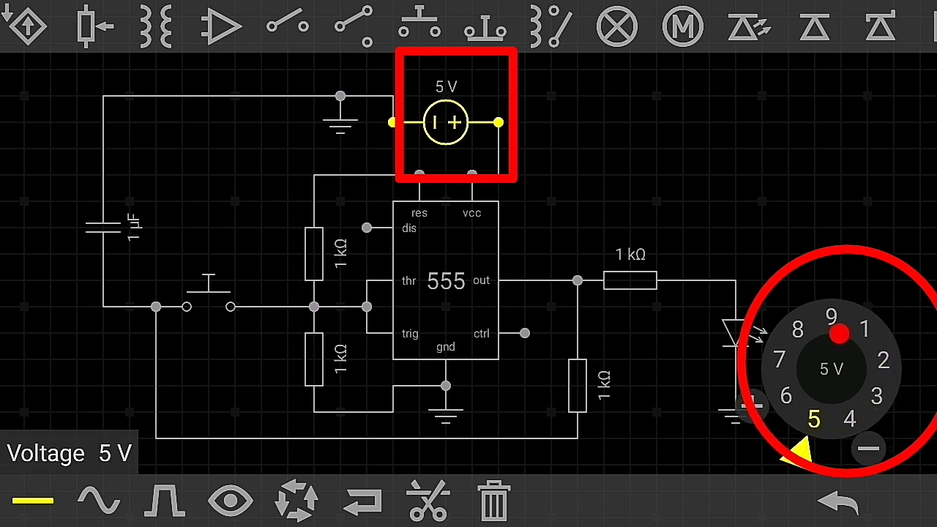
{"action": "left_click", "coordinate": [838, 333]}
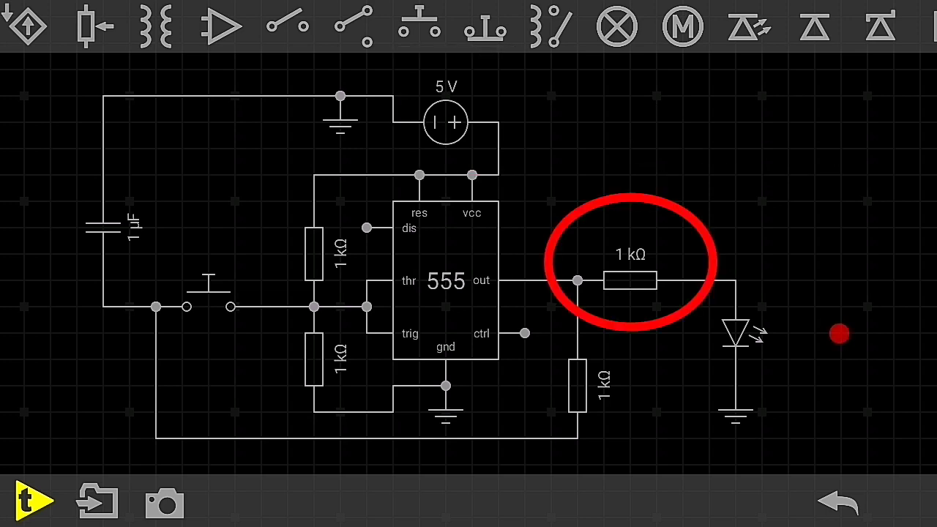
Set the LED's series resistor to 100 Ω
{"action": "left_click", "coordinate": [630, 281]}
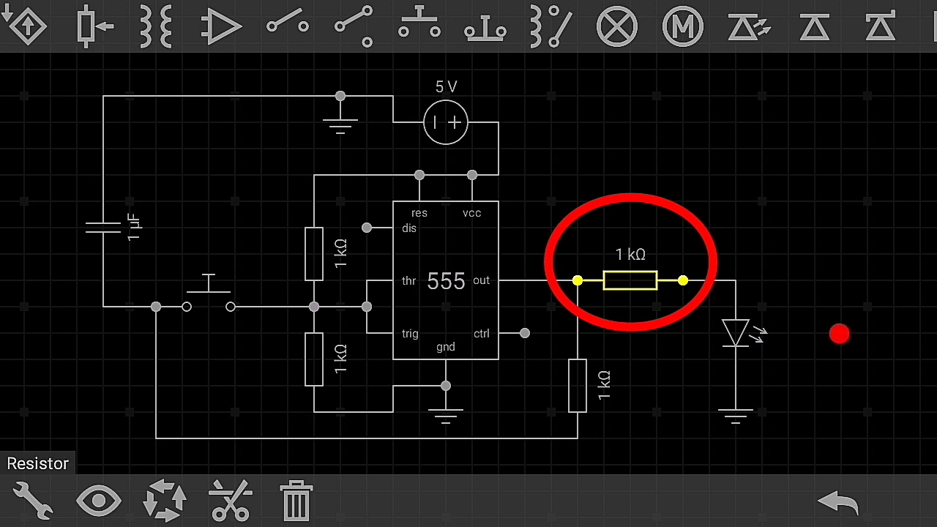
{"action": "left_click", "coordinate": [29, 500]}
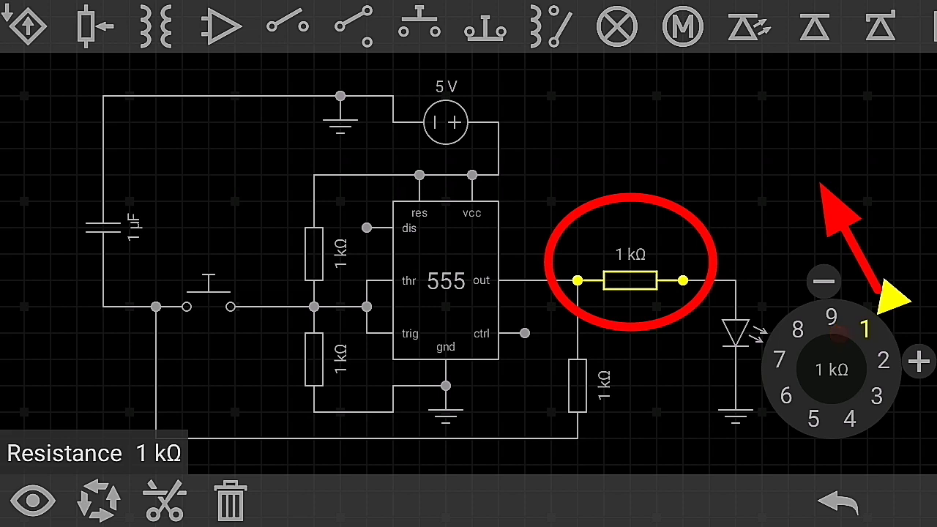
{"action": "mouse_move", "coordinate": [887, 300]}
{"action": "left_mouse_down"}
{"action": "mouse_move", "coordinate": [754, 382]}
{"action": "mouse_move", "coordinate": [912, 286]}
{"action": "left_mouse_up"}
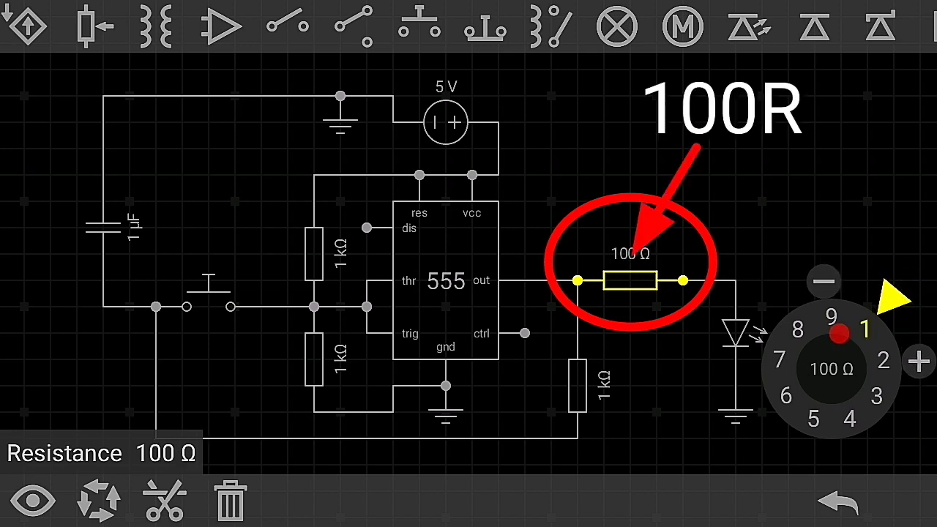
{"action": "left_click", "coordinate": [840, 334]}
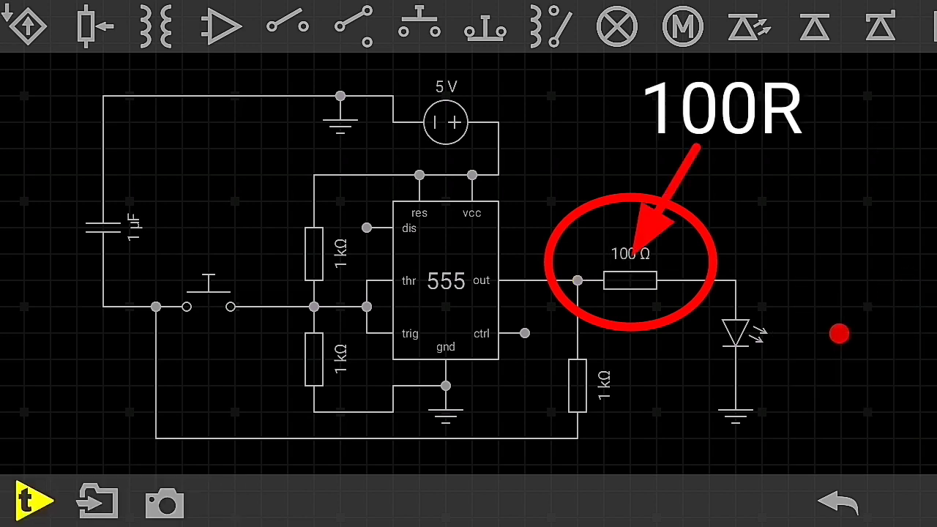
{"action": "left_click", "coordinate": [840, 334]}
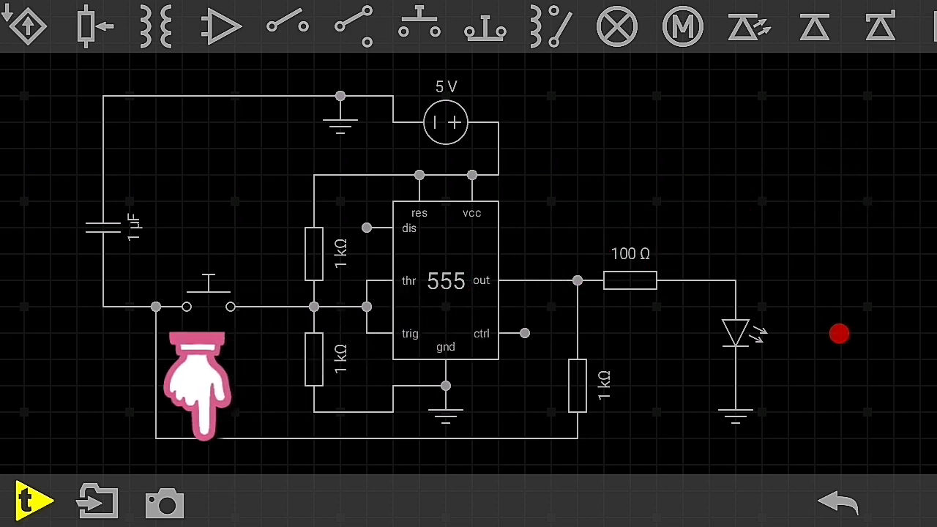
Start the simulation to show voltages and currents across the 555 circuit
{"action": "left_click", "coordinate": [33, 501]}
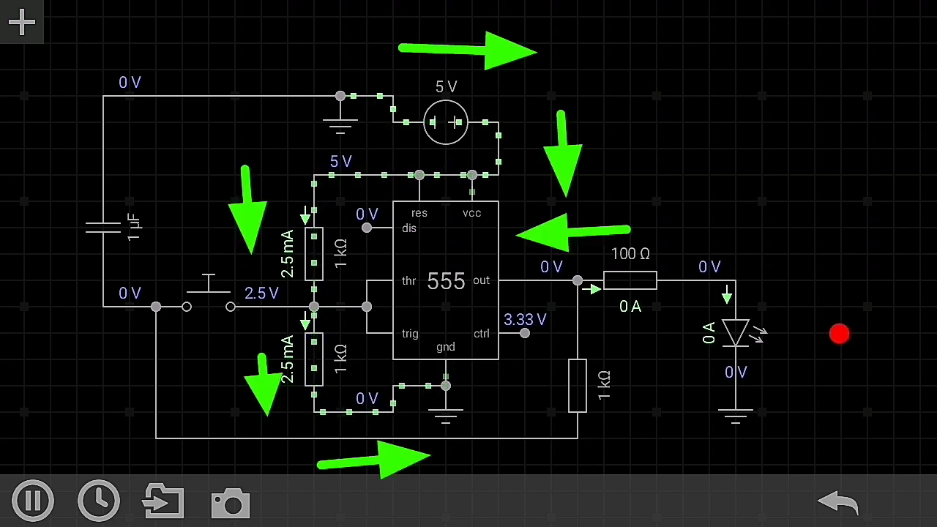
Check the 2.5 V junction and trigger nodes, then press the push button to light the LED
{"action": "left_click", "coordinate": [316, 308]}
{"action": "left_click", "coordinate": [366, 331]}
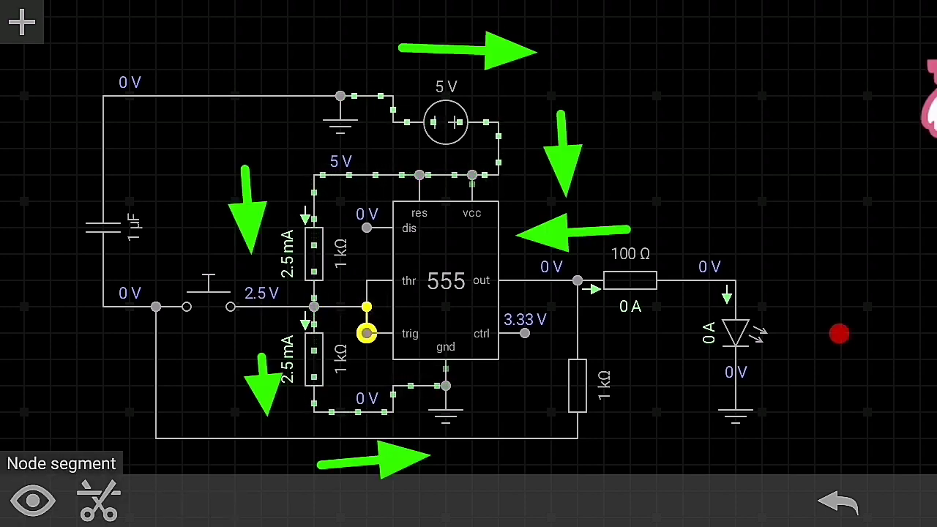
{"action": "key", "text": "Escape"}
{"action": "left_click", "coordinate": [209, 290]}
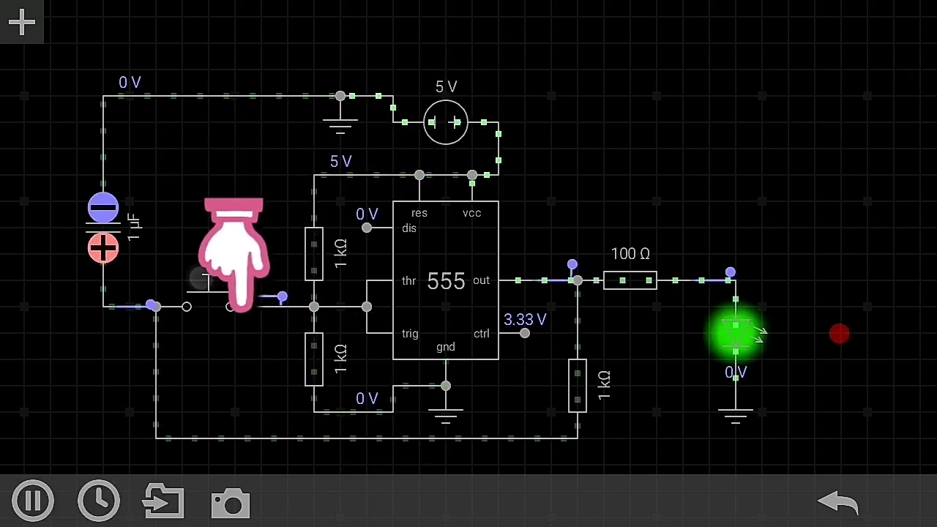